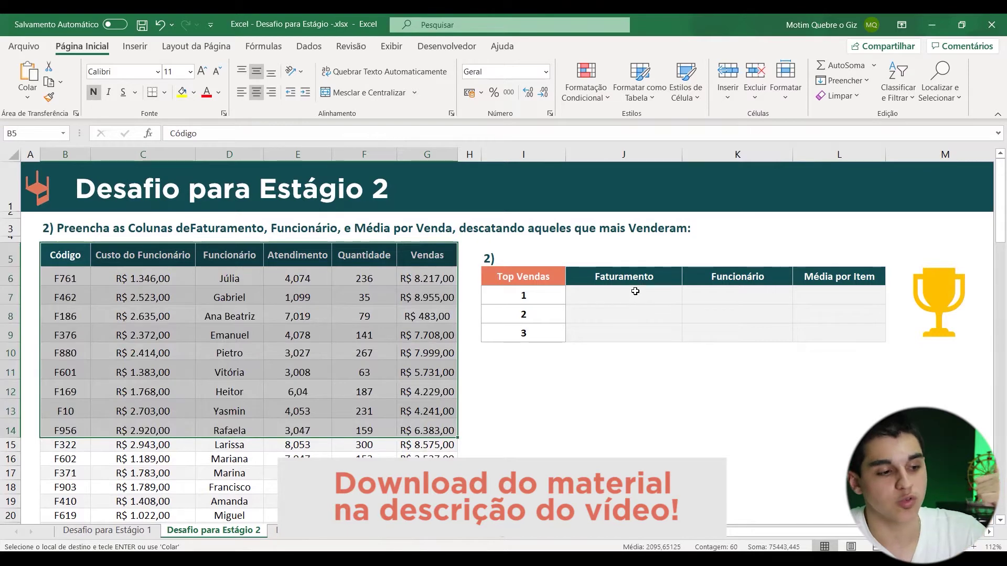
- Examine the empty Faturamento, Funcionário and Média por Item cells for the three Top Vendas ranks
{"action": "left_click_drag", "start_coordinate": [740, 293], "coordinate": [731, 331]}
{"action": "left_click", "coordinate": [837, 290]}
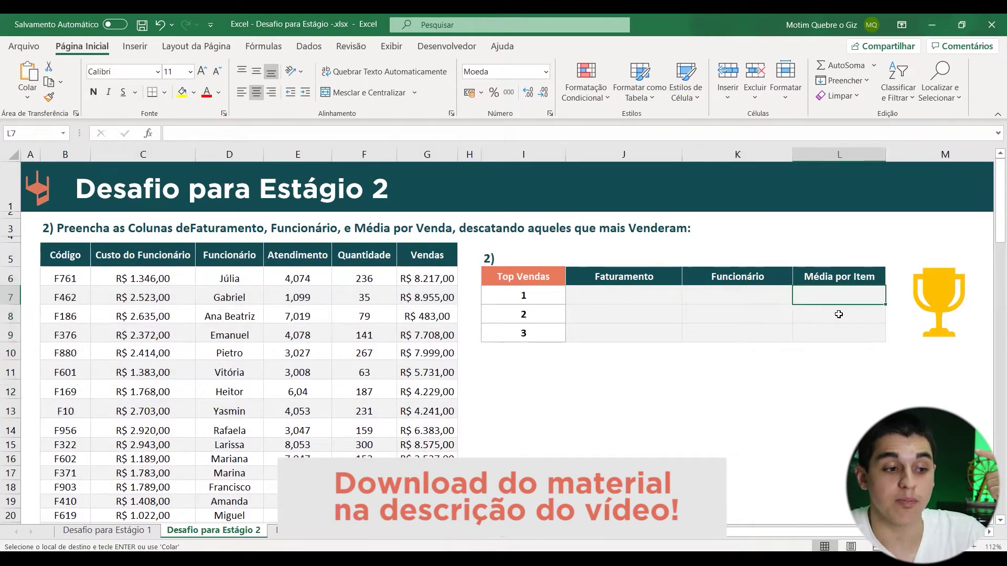
{"action": "left_click_drag", "start_coordinate": [839, 314], "coordinate": [836, 339]}
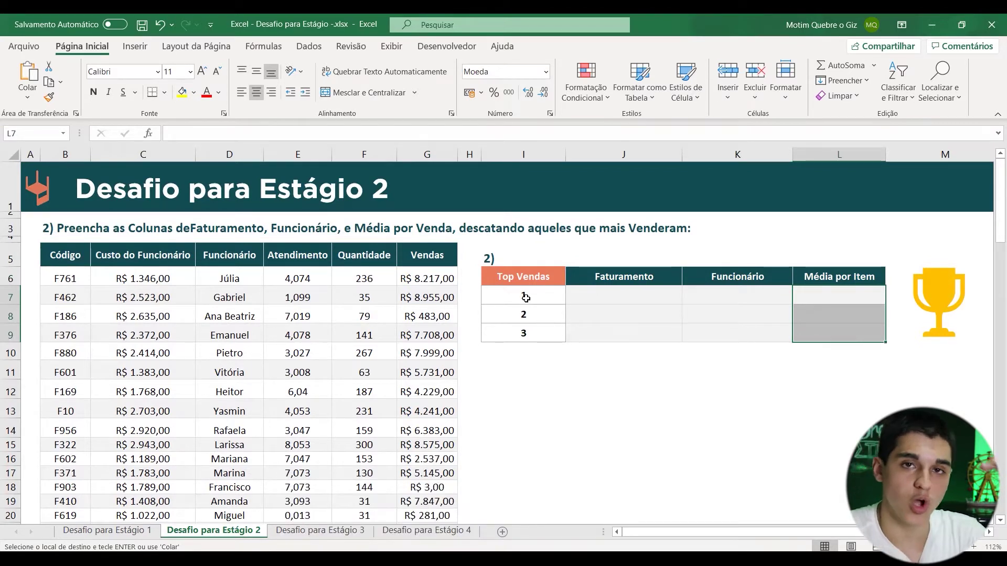
{"action": "left_click_drag", "start_coordinate": [526, 297], "coordinate": [658, 302]}
{"action": "left_click_drag", "start_coordinate": [548, 320], "coordinate": [615, 316]}
{"action": "left_click_drag", "start_coordinate": [546, 335], "coordinate": [605, 334]}
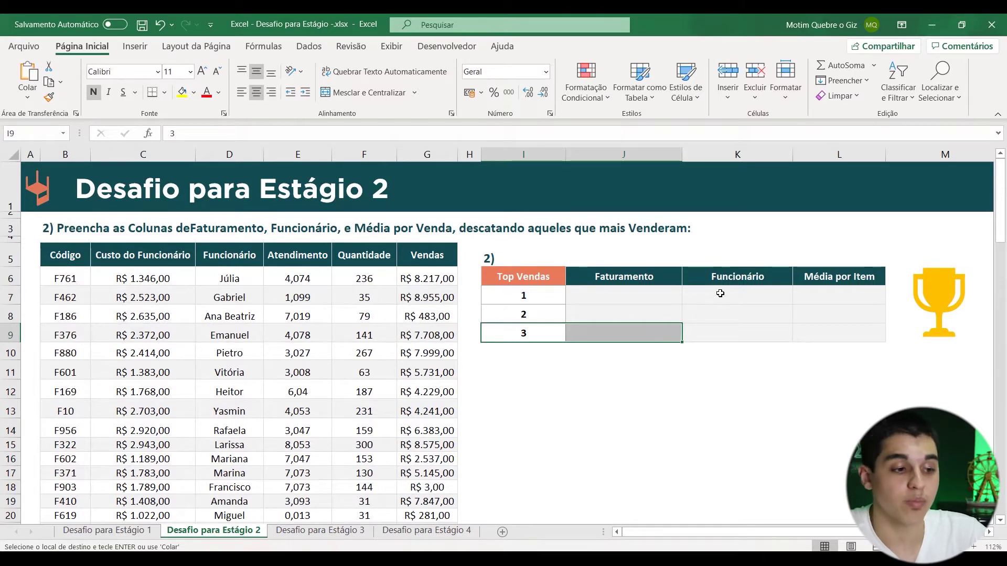
{"action": "left_click", "coordinate": [751, 297]}
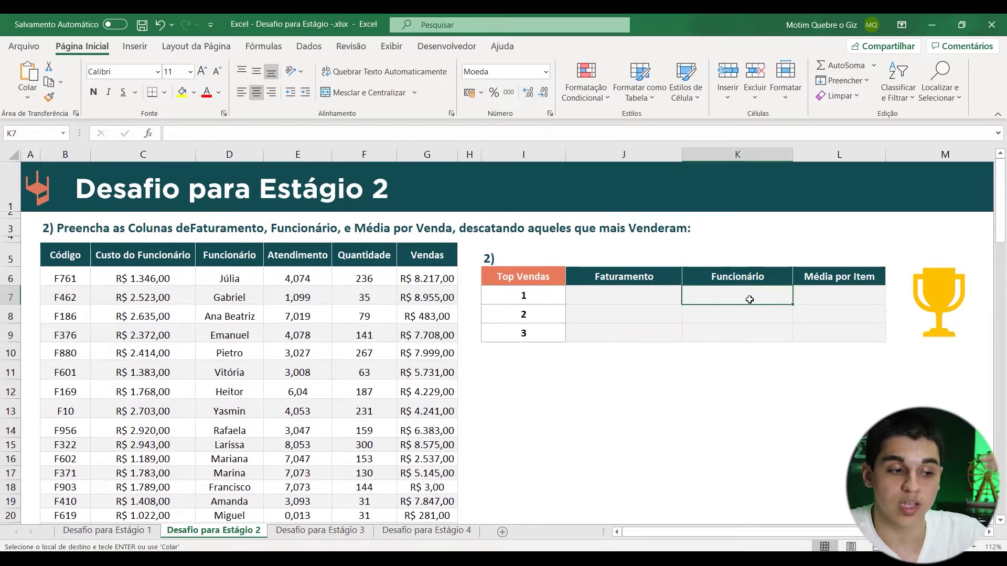
{"action": "left_click_drag", "start_coordinate": [668, 297], "coordinate": [776, 296]}
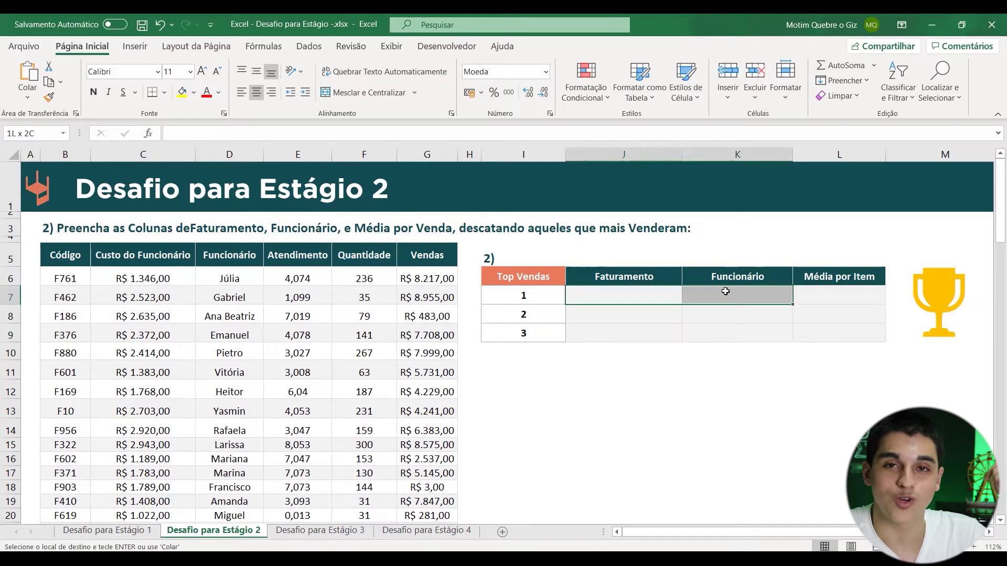
{"action": "left_click", "coordinate": [847, 295]}
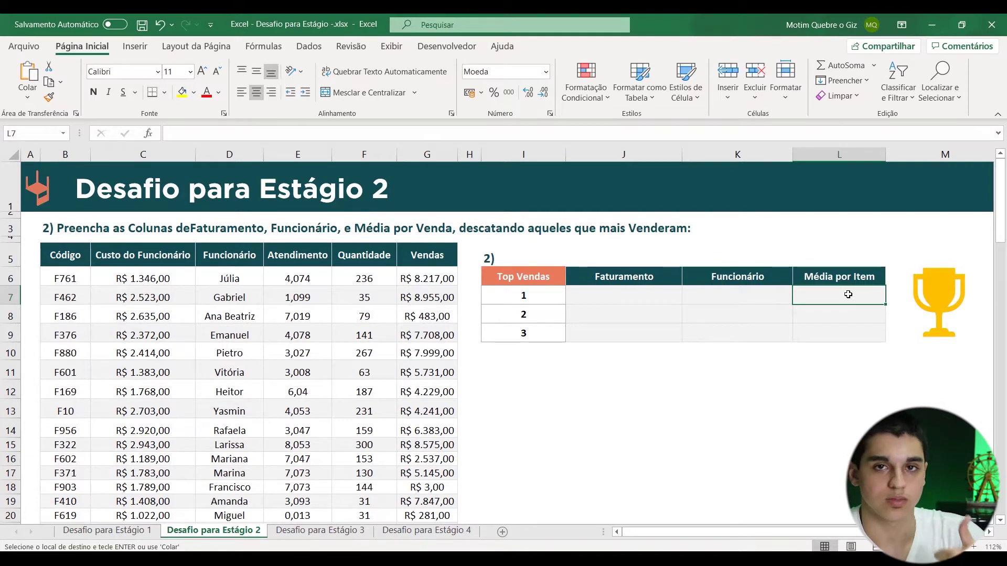
{"action": "left_click", "coordinate": [631, 295]}
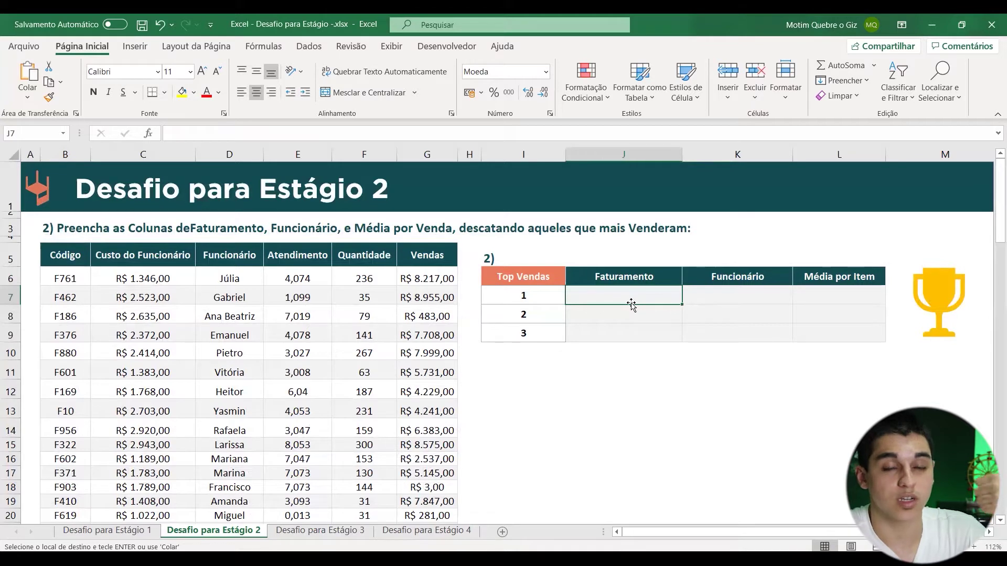
{"action": "left_click", "coordinate": [633, 314]}
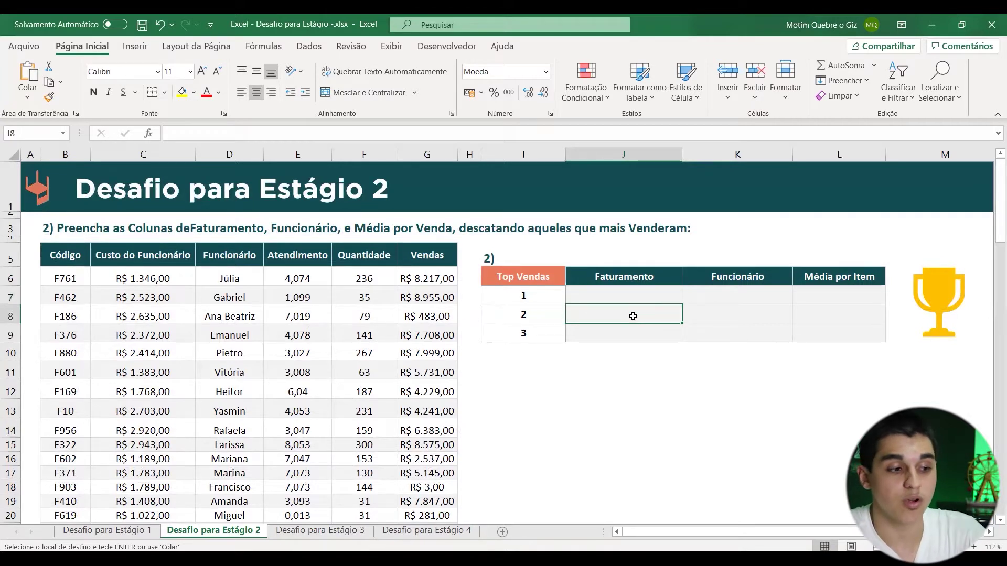
{"action": "left_click", "coordinate": [629, 332]}
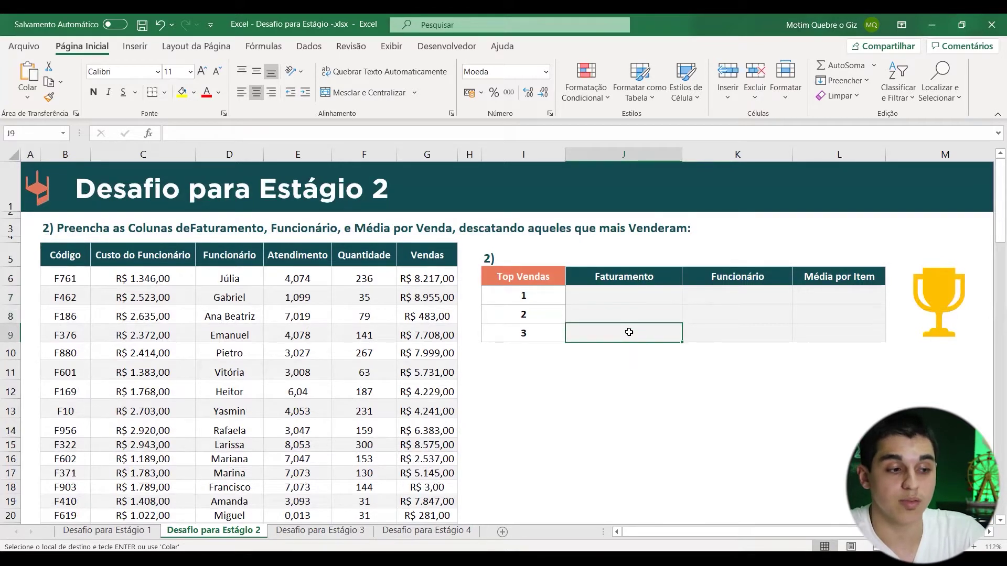
- Enter =MAIOR($G$6:$G$68;I7) in J7 to get the Faturamento for the first Top Vendas rank
{"action": "left_click", "coordinate": [629, 294]}
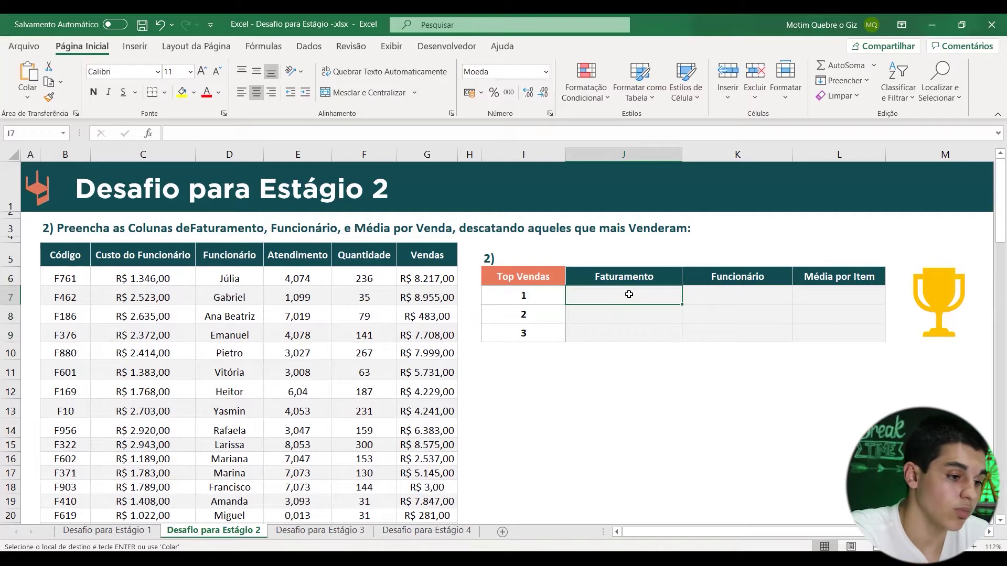
{"action": "type", "text": "=maio"}
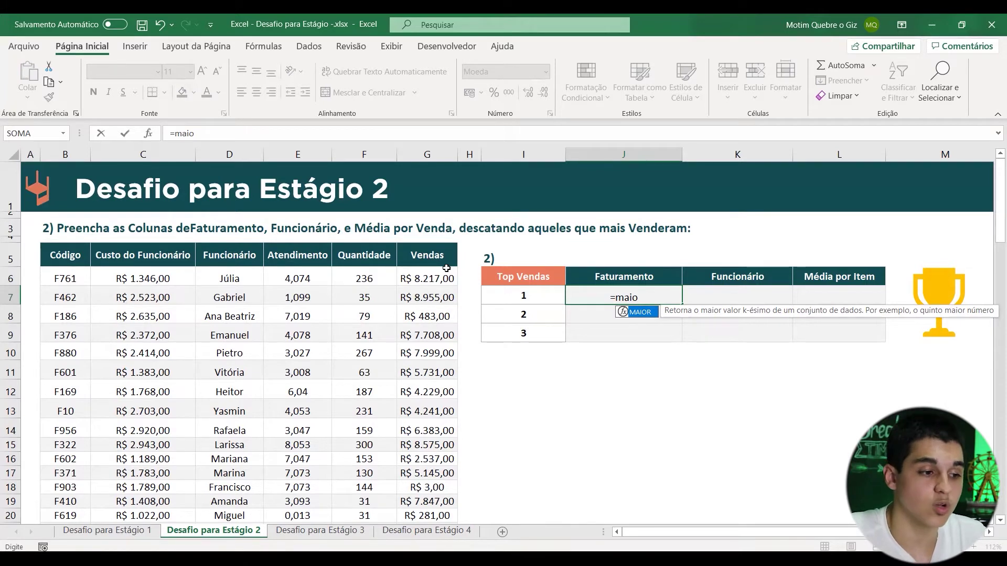
{"action": "key", "text": "Tab"}
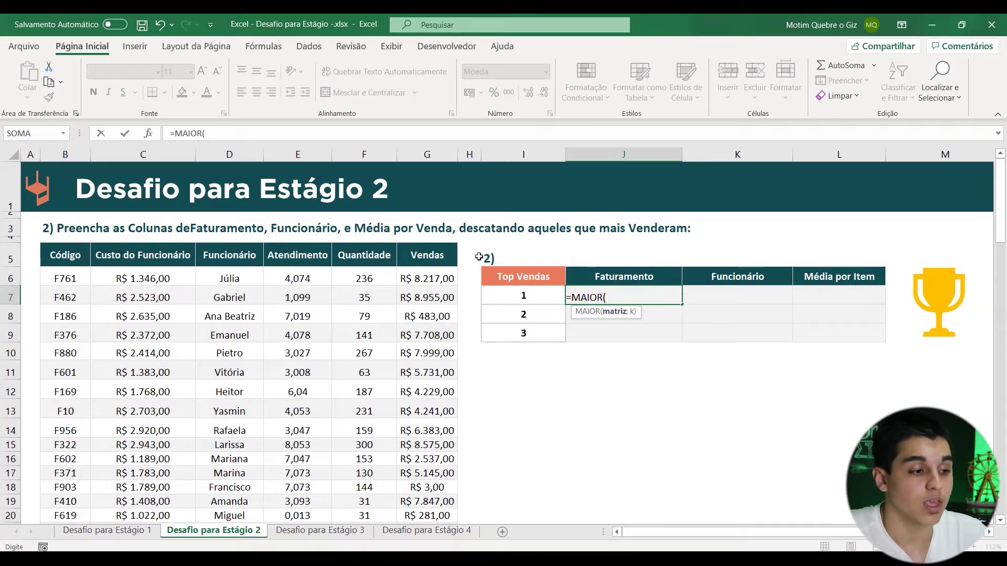
{"action": "left_click", "coordinate": [427, 278]}
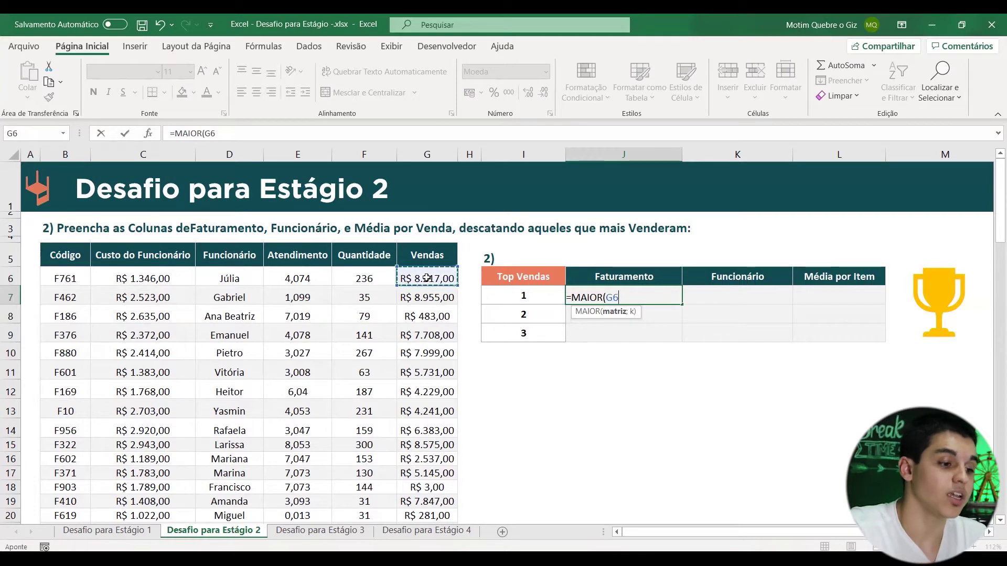
{"action": "key", "text": "ctrl+shift+Down"}
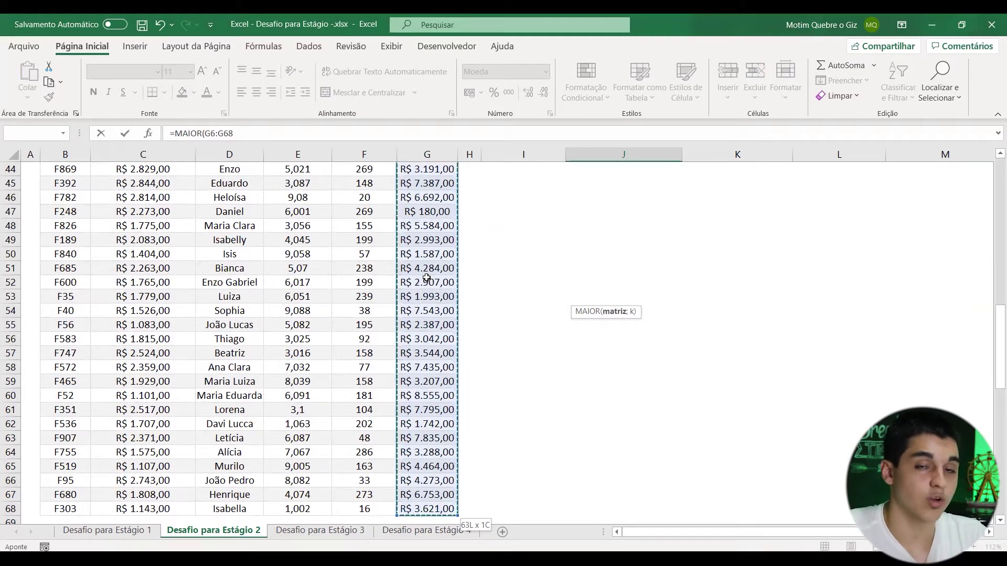
{"action": "key", "text": "F4"}
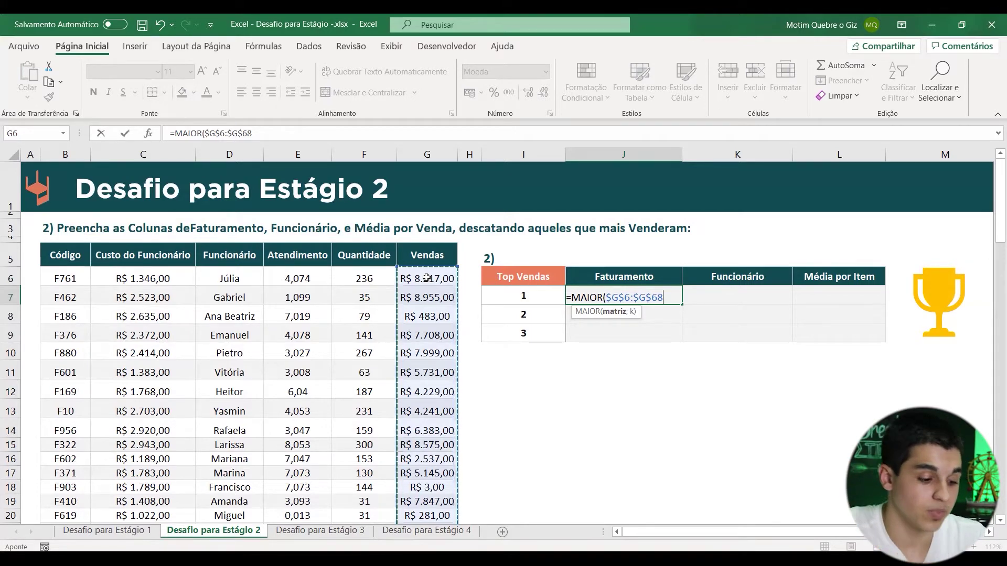
{"action": "type", "text": ";1"}
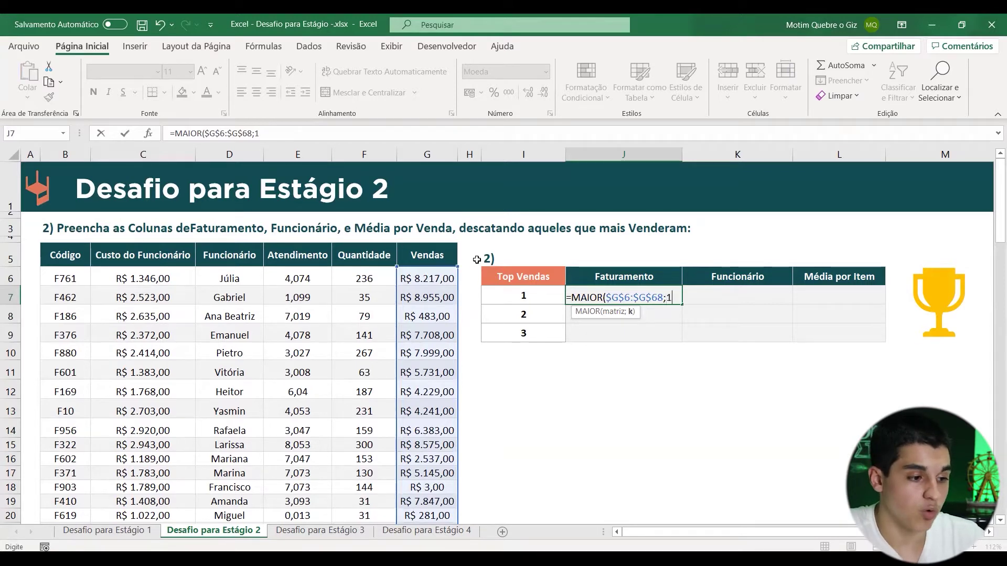
{"action": "key", "text": "BackSpace"}
{"action": "type", "text": "2"}
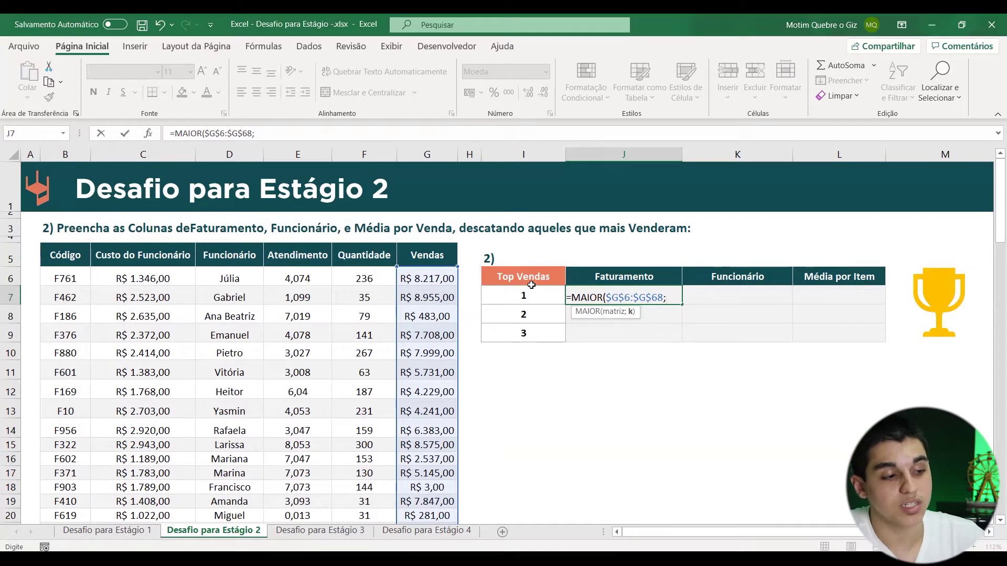
{"action": "left_click", "coordinate": [532, 296]}
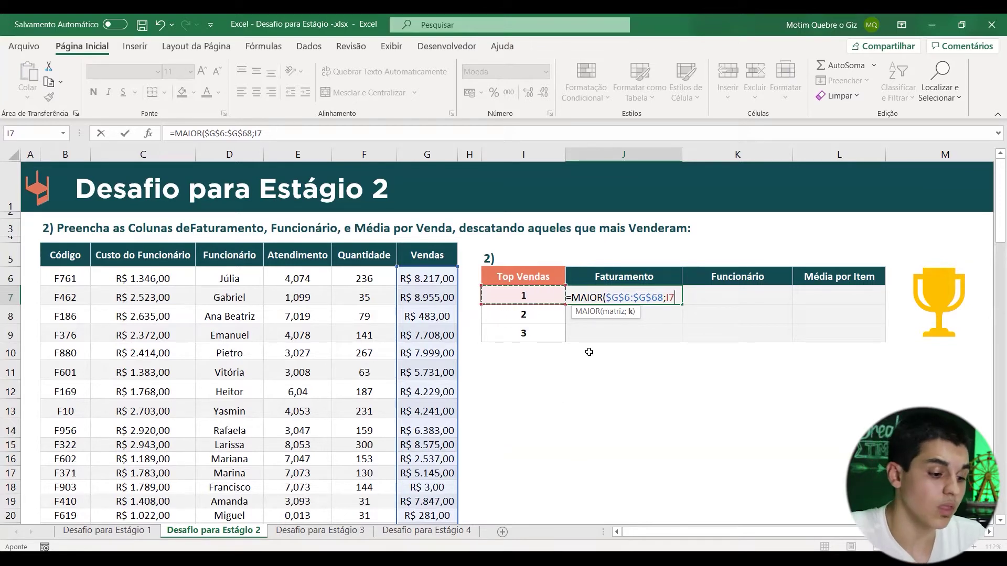
{"action": "type", "text": ")"}
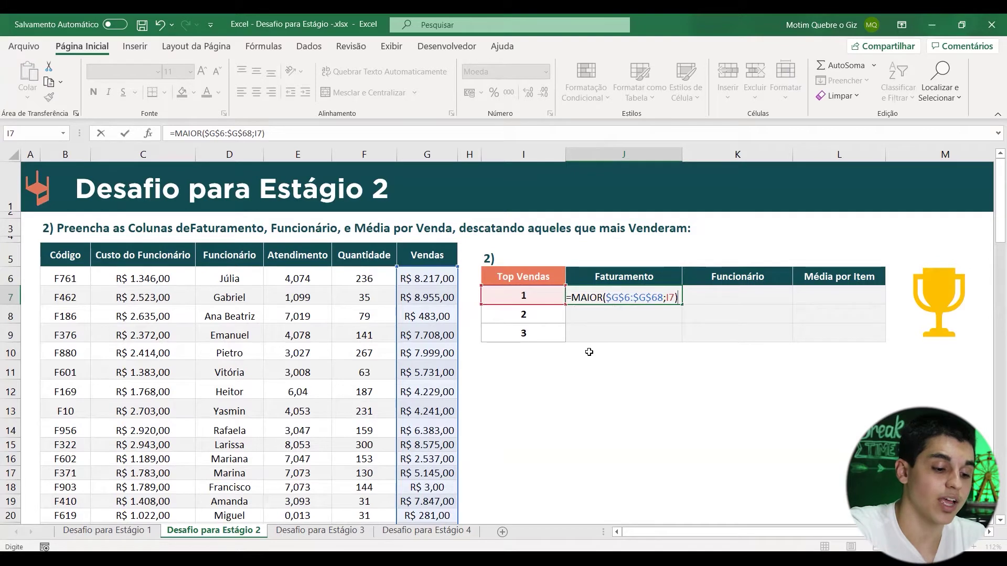
{"action": "key", "text": "Return"}
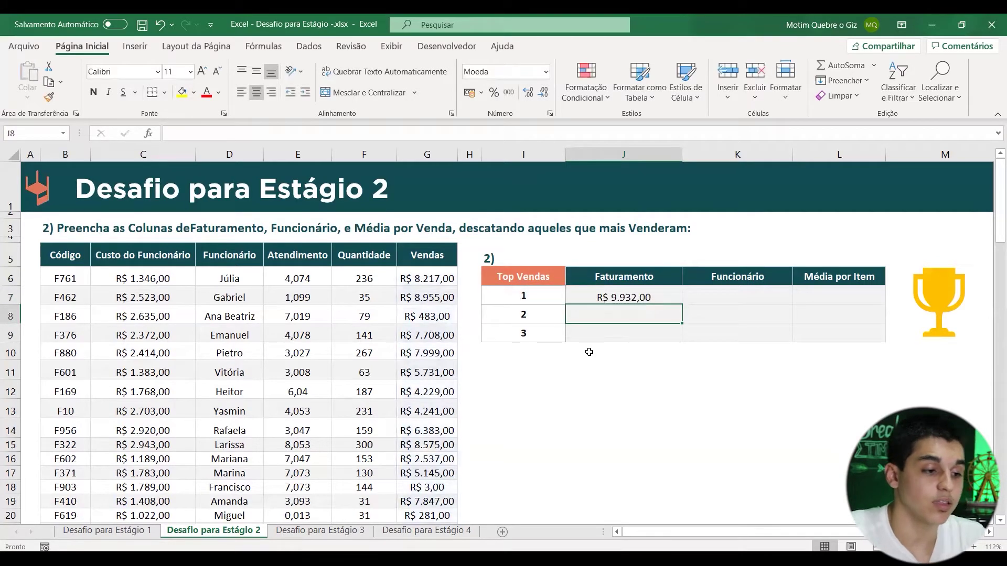
{"action": "left_click", "coordinate": [644, 291]}
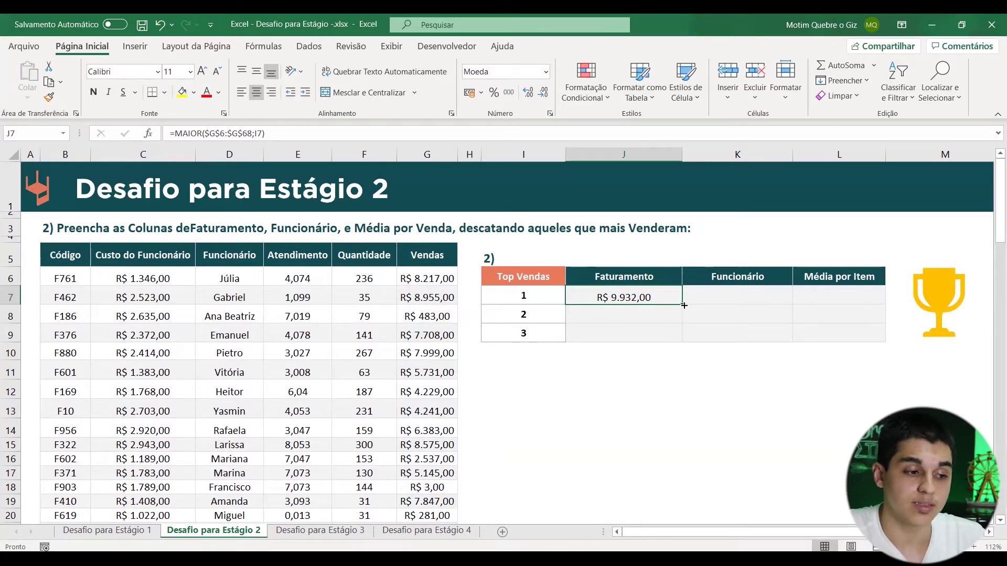
{"action": "left_click_drag", "start_coordinate": [683, 304], "coordinate": [685, 343]}
{"action": "double_click", "coordinate": [656, 332]}
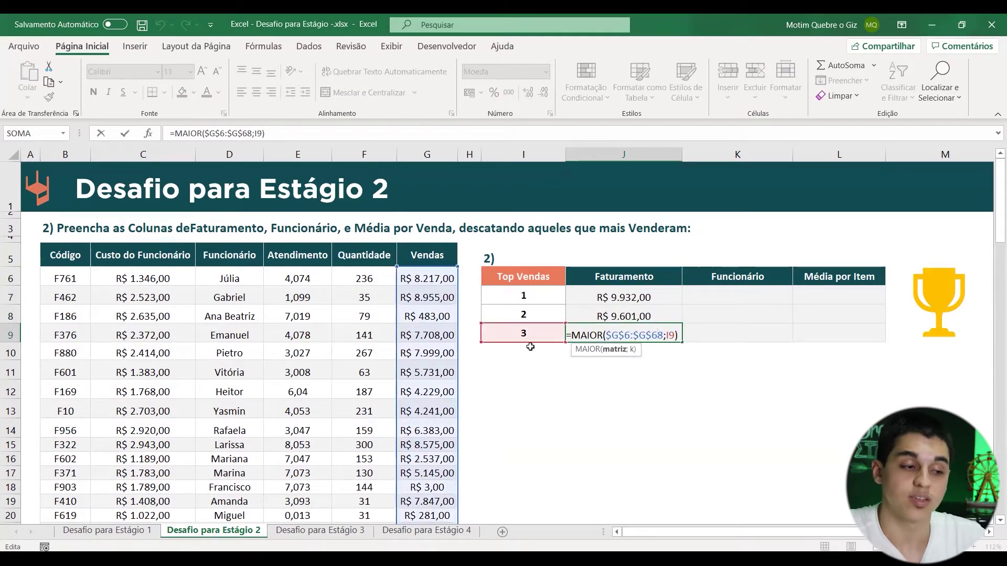
{"action": "key", "text": "Escape"}
{"action": "key", "text": "ctrl+z"}
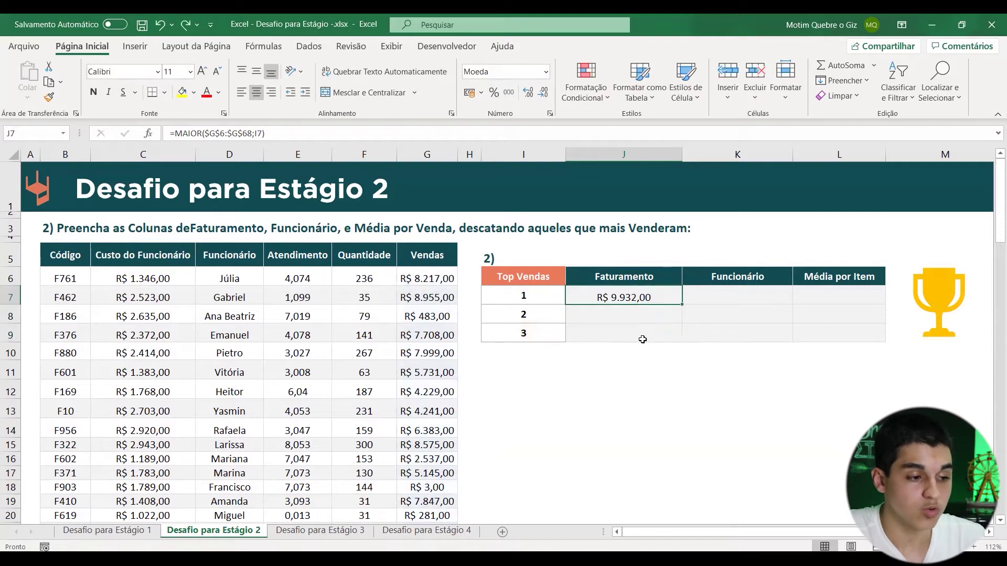
- Fill the Faturamento formula from J7 down to J9 and check the references in J9's formula
{"action": "left_click_drag", "start_coordinate": [682, 305], "coordinate": [684, 340]}
{"action": "double_click", "coordinate": [640, 335]}
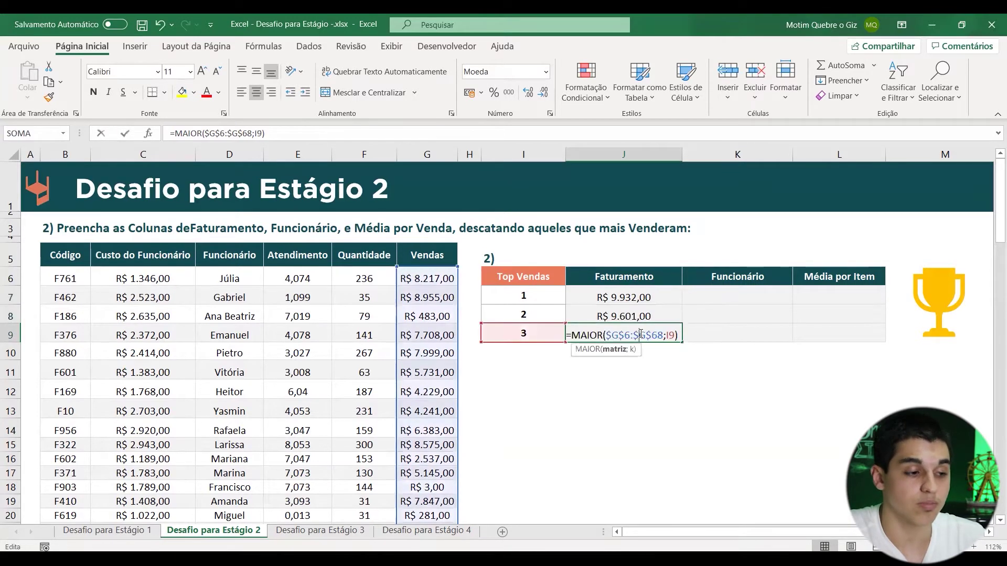
{"action": "key", "text": "Escape"}
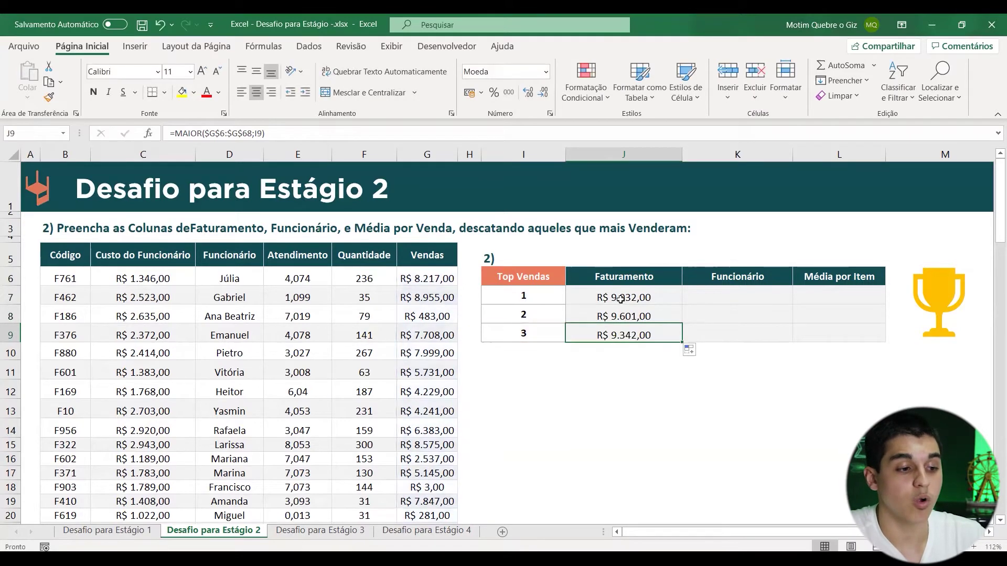
- Compare the Faturamento and Funcionário cells with the Vendas, Custo do Funcionário and Funcionário columns of the source table
{"action": "left_click", "coordinate": [621, 299]}
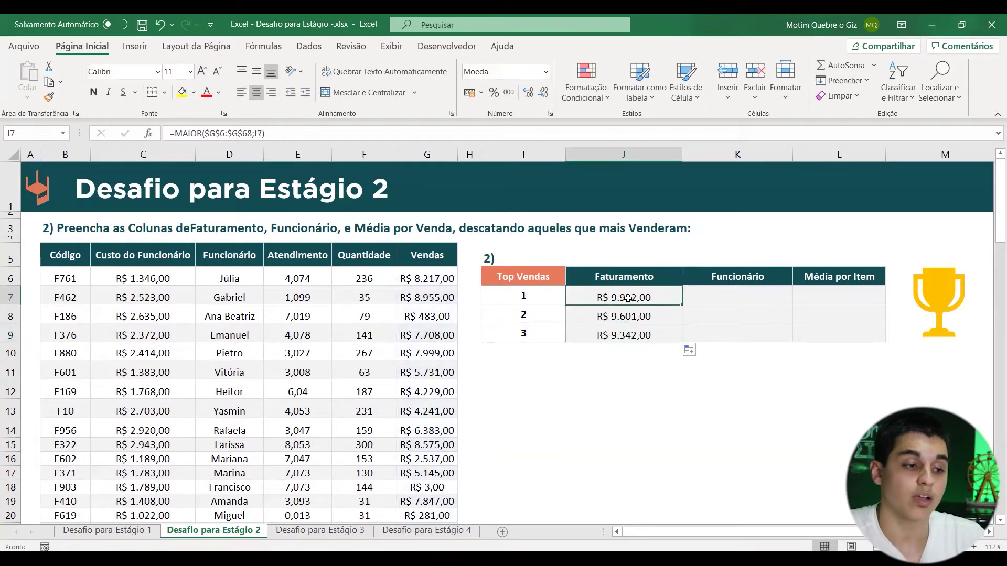
{"action": "left_click", "coordinate": [752, 303]}
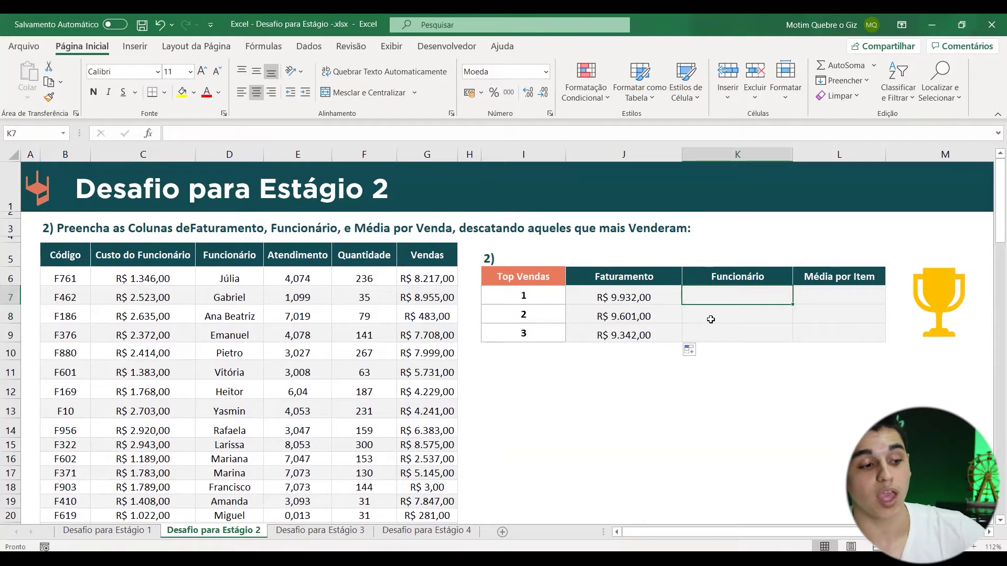
{"action": "key", "text": "Left"}
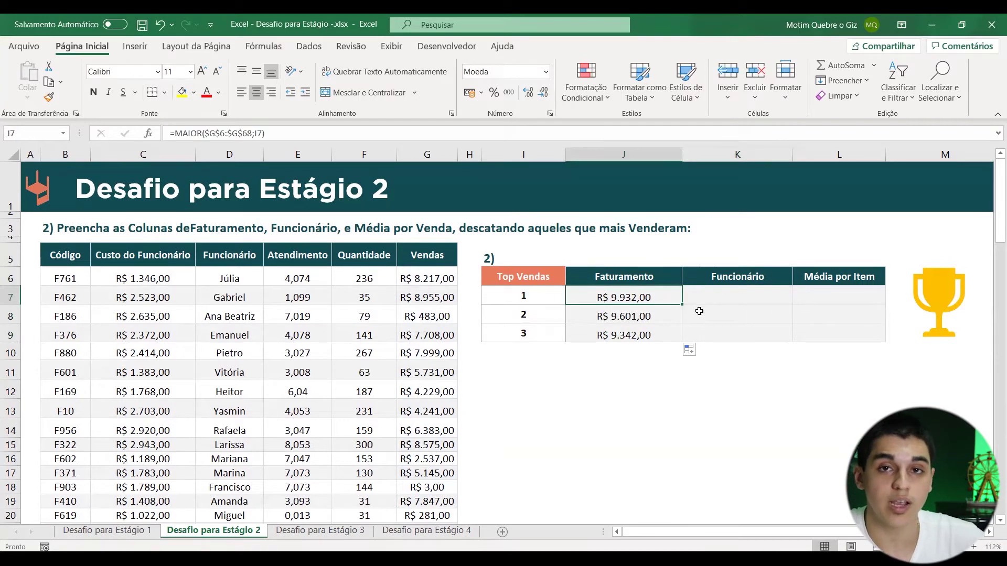
{"action": "left_click", "coordinate": [717, 292]}
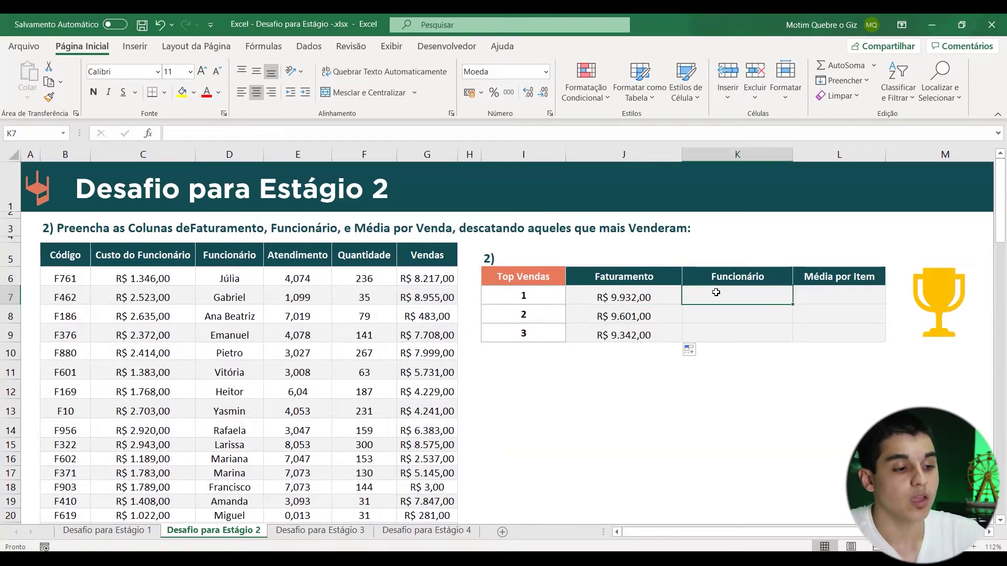
{"action": "left_click", "coordinate": [621, 299]}
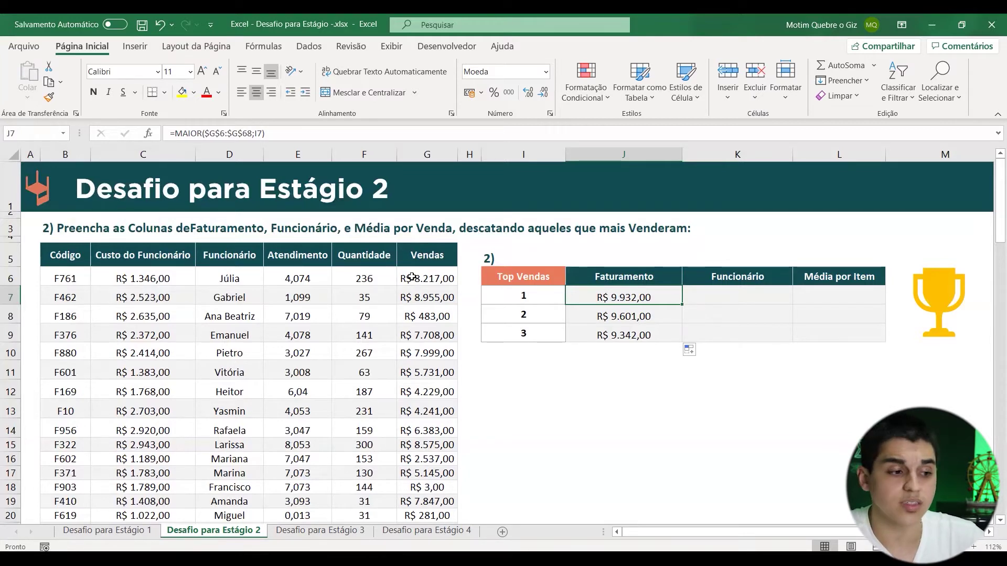
{"action": "left_click_drag", "start_coordinate": [412, 277], "coordinate": [409, 443]}
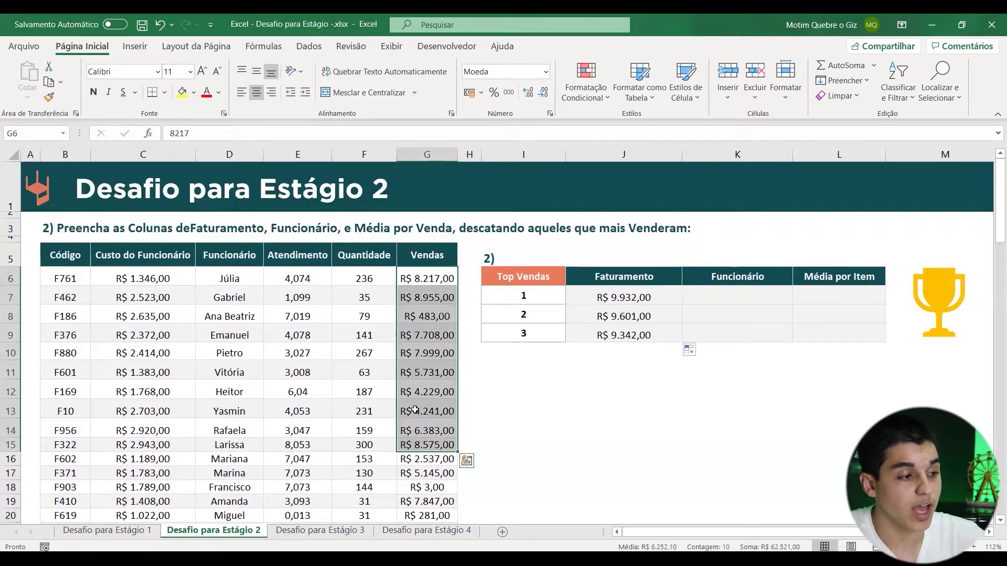
{"action": "left_click_drag", "start_coordinate": [165, 280], "coordinate": [158, 430]}
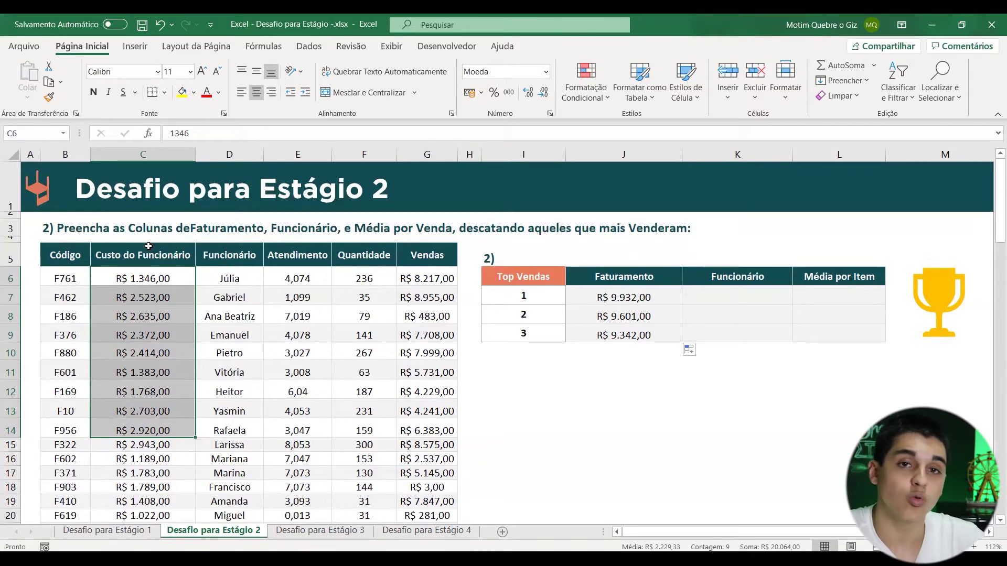
{"action": "left_click_drag", "start_coordinate": [229, 277], "coordinate": [231, 393]}
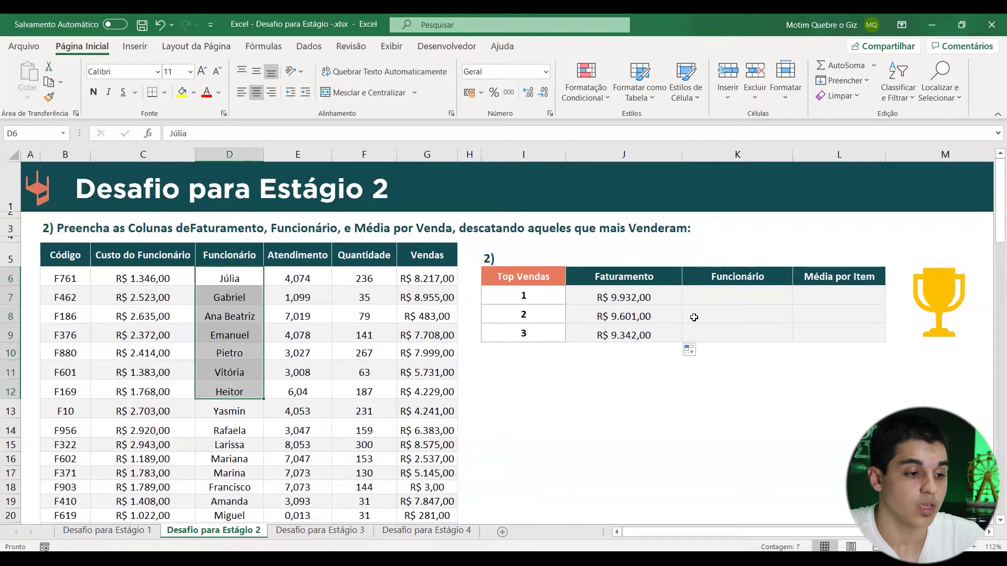
- Start an ÍNDICE formula in K7 with the locked Funcionário range $D$6:$D$68 as its matrix
{"action": "left_click", "coordinate": [731, 294]}
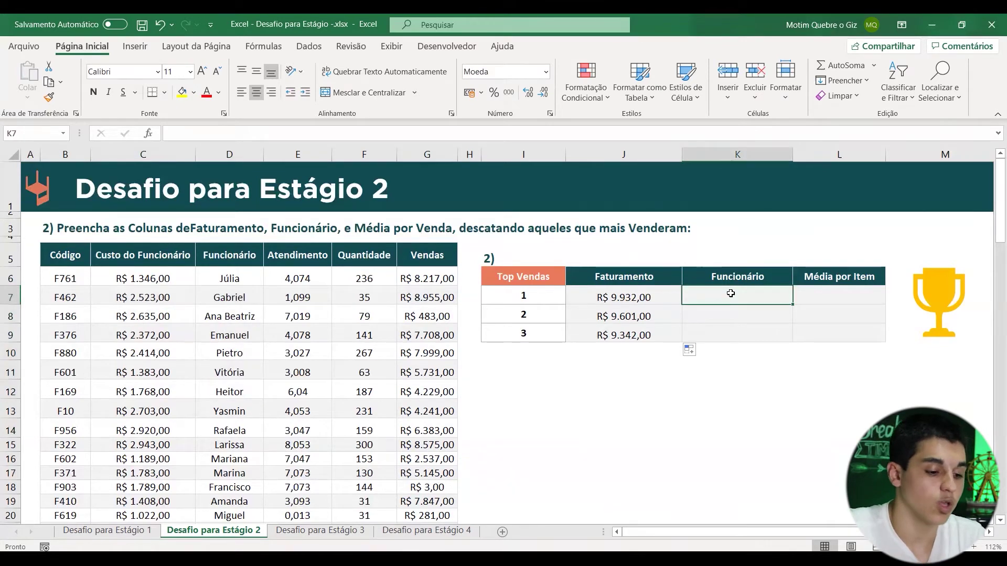
{"action": "type", "text": "="}
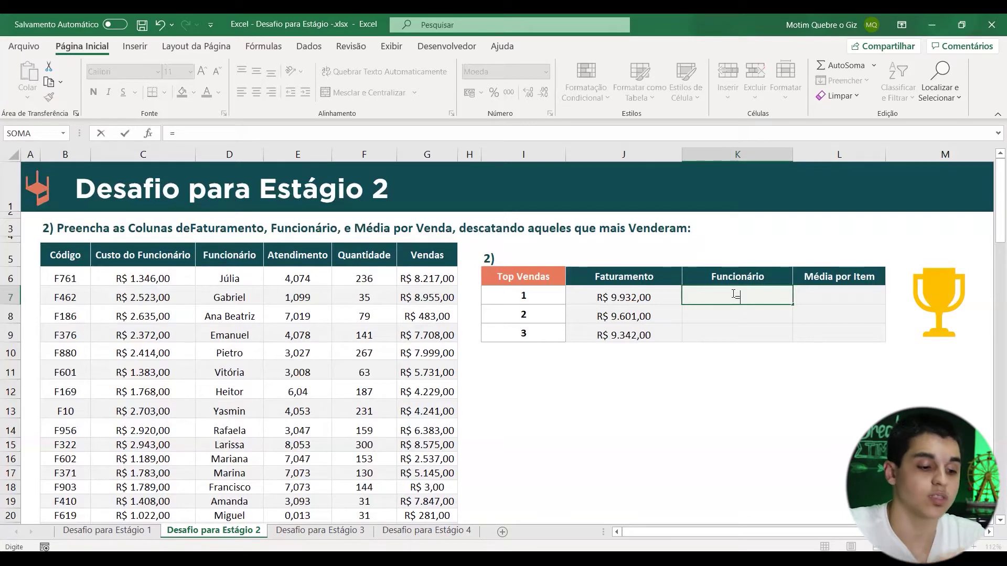
{"action": "type", "text": "índ"}
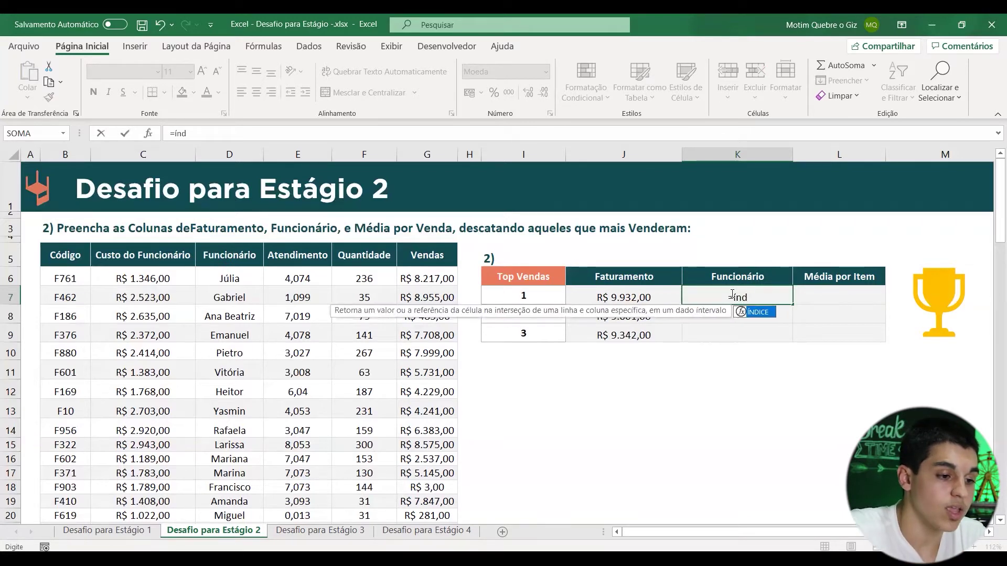
{"action": "key", "text": "Tab"}
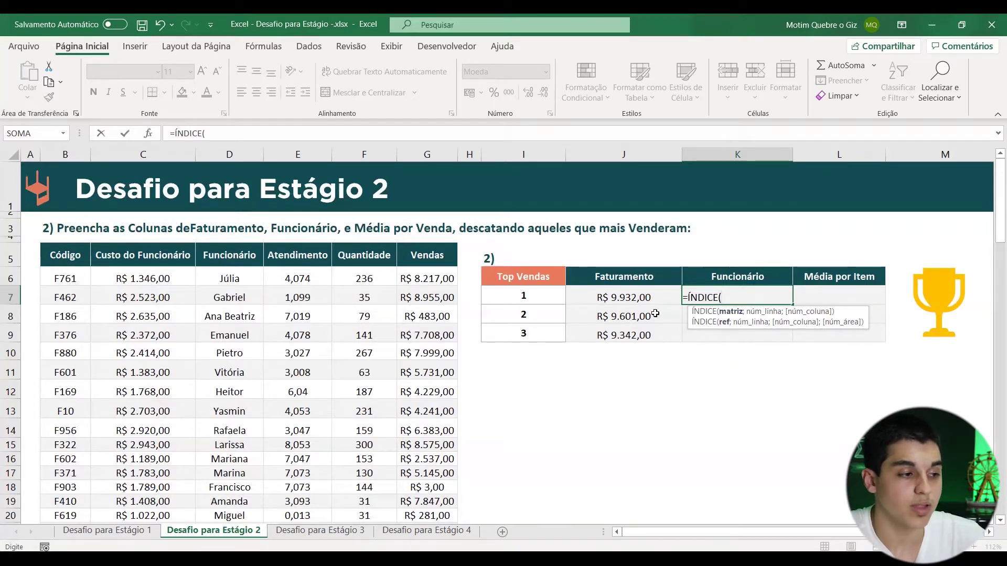
{"action": "left_click", "coordinate": [238, 274]}
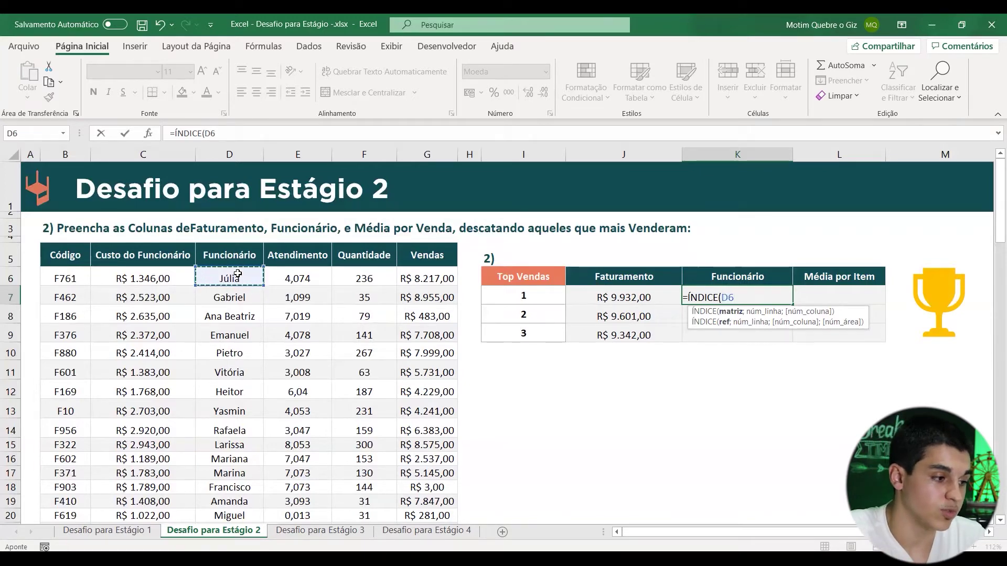
{"action": "key", "text": "ctrl+shift+Down"}
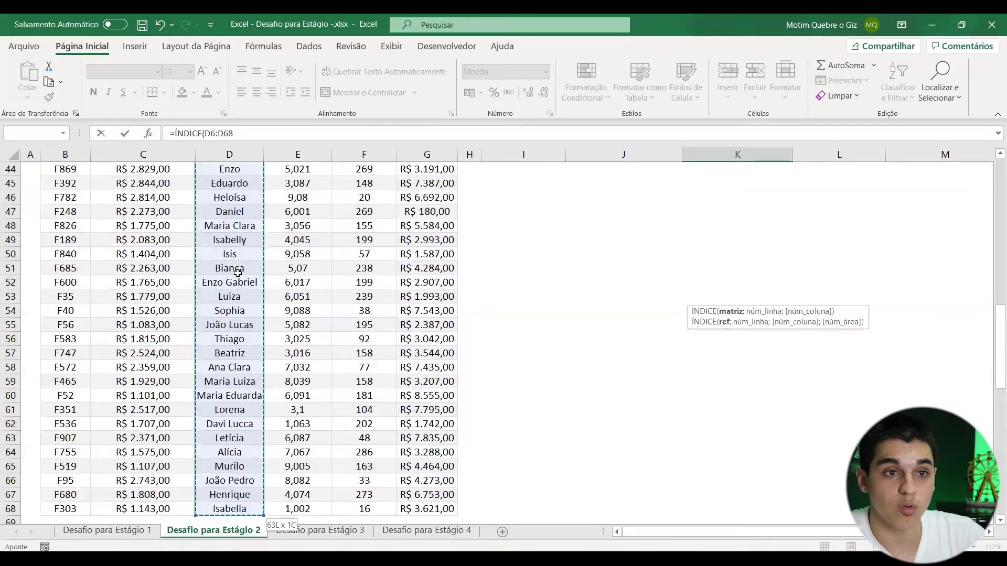
{"action": "key", "text": "F4"}
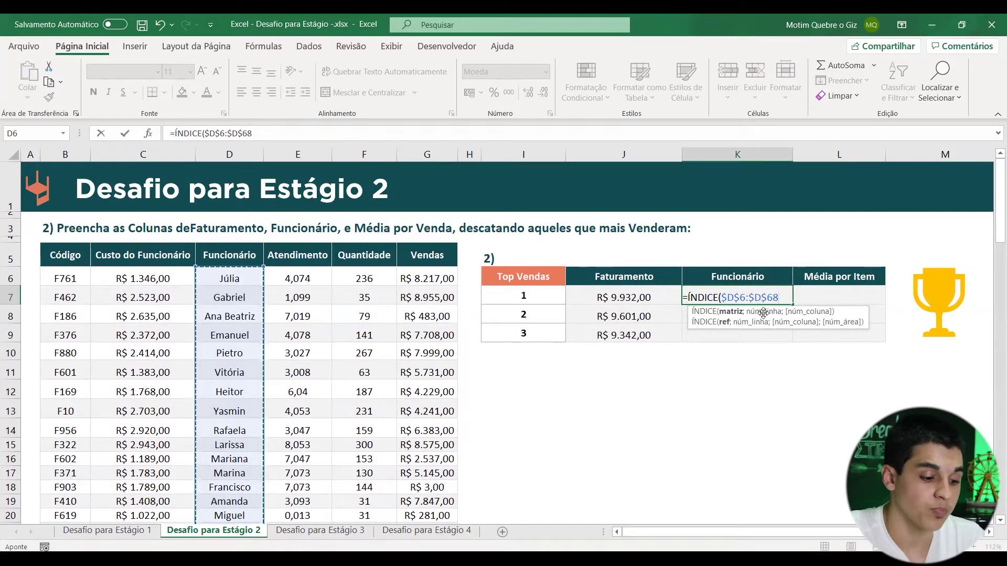
{"action": "type", "text": ";"}
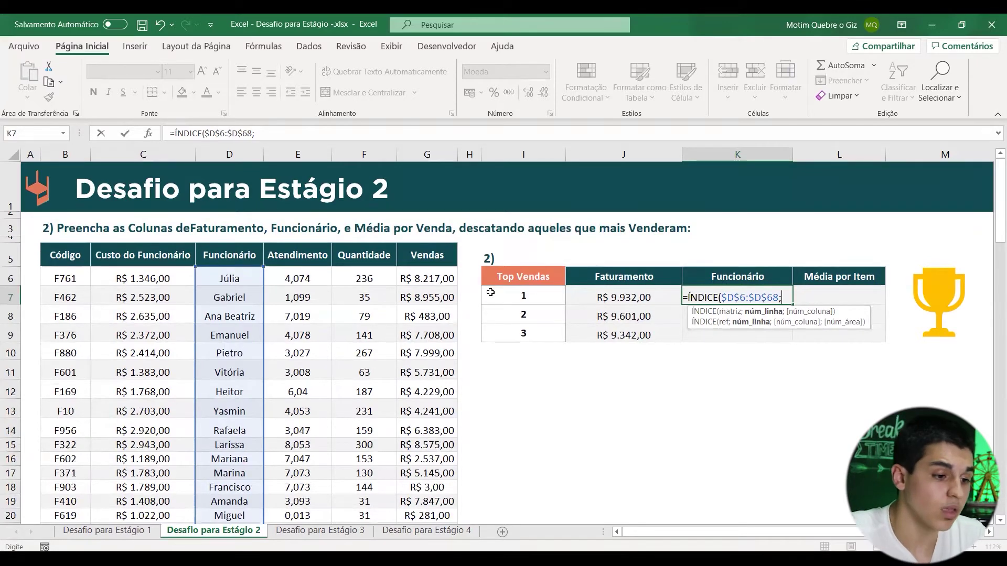
- Nest CORRESP as the row argument in K7, looking up J7 in the locked Vendas range $G$6:$G$68
{"action": "type", "text": "corr"}
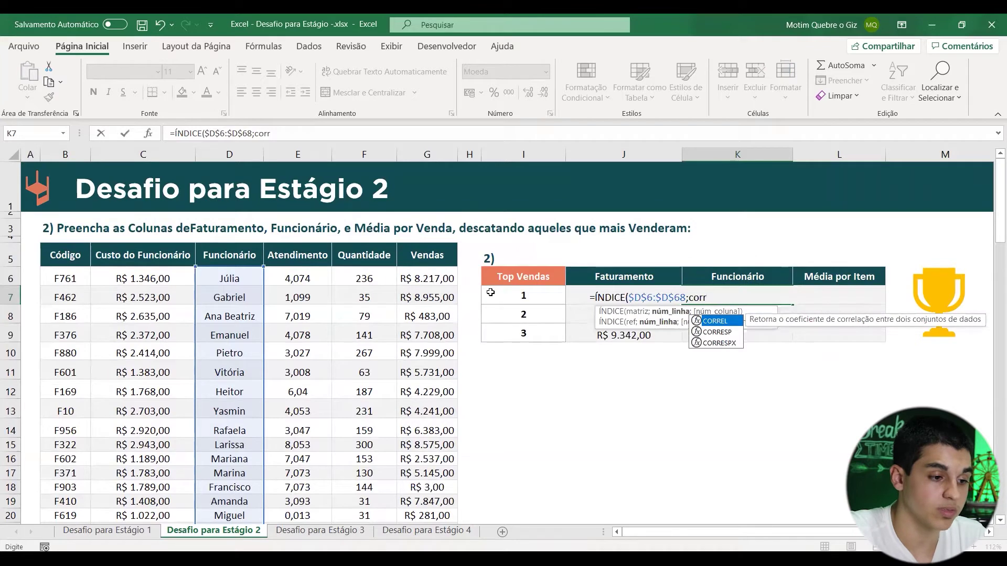
{"action": "key", "text": "Down"}
{"action": "key", "text": "Tab"}
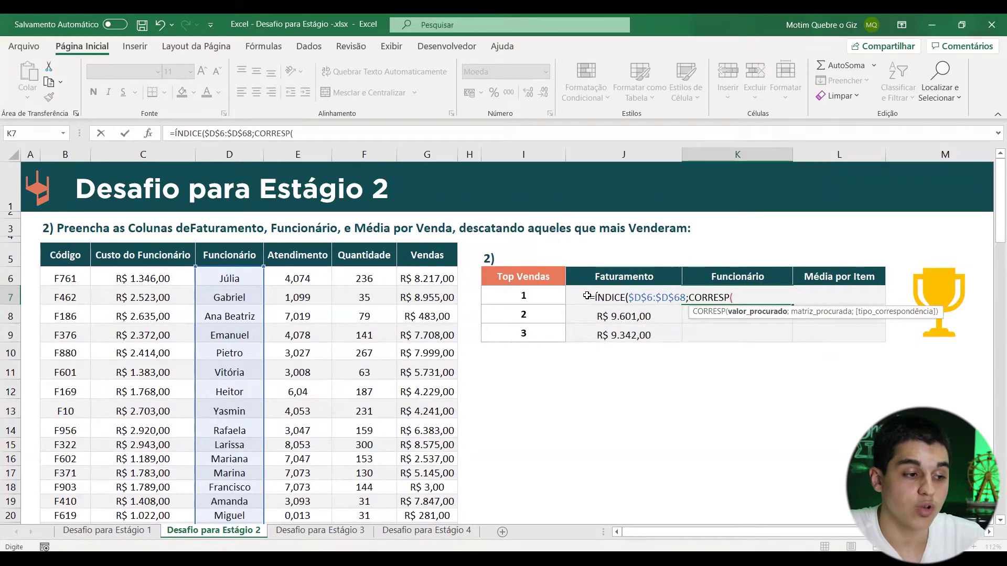
{"action": "left_click", "coordinate": [571, 295]}
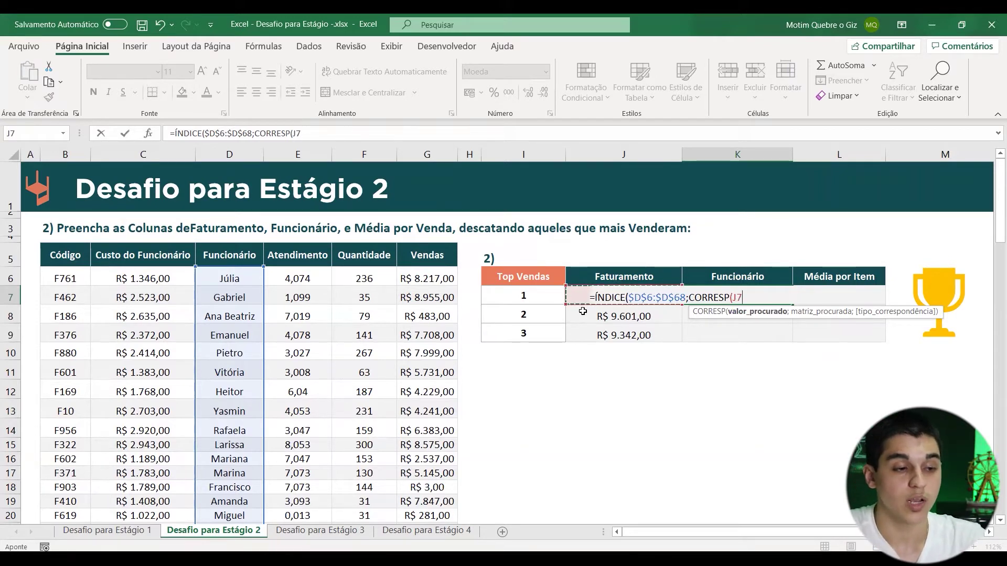
{"action": "type", "text": ";"}
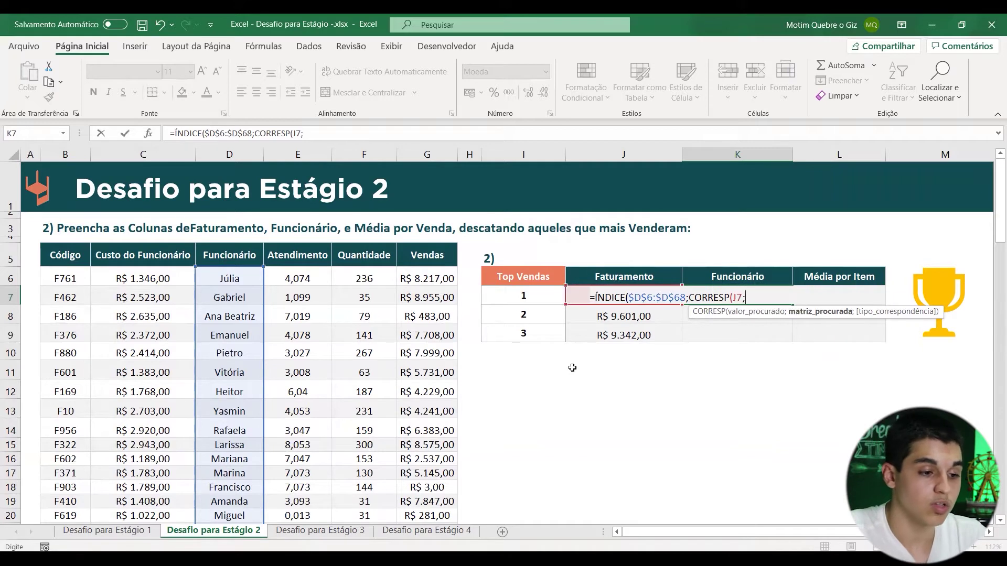
{"action": "left_click", "coordinate": [428, 278]}
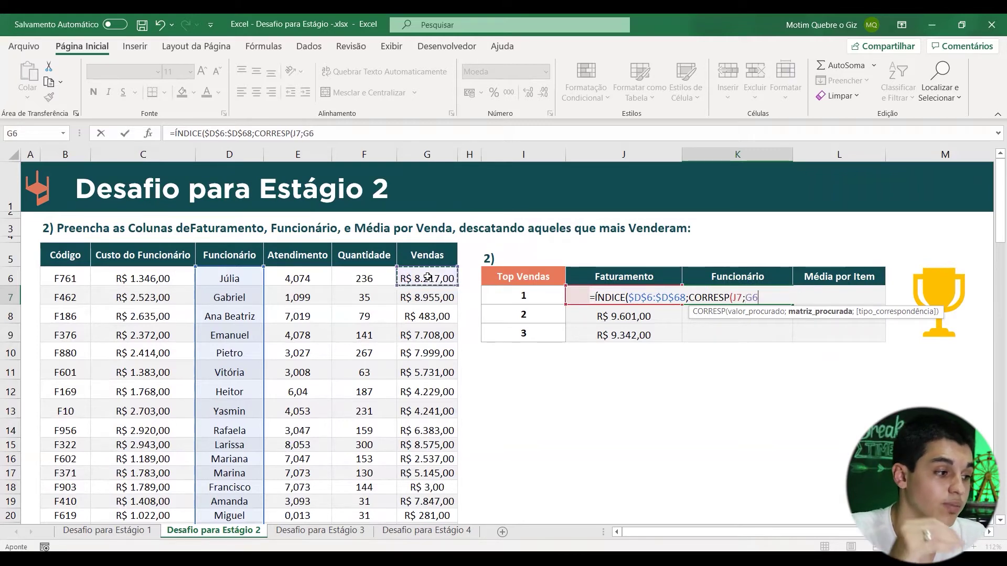
{"action": "key", "text": "ctrl+shift+Down"}
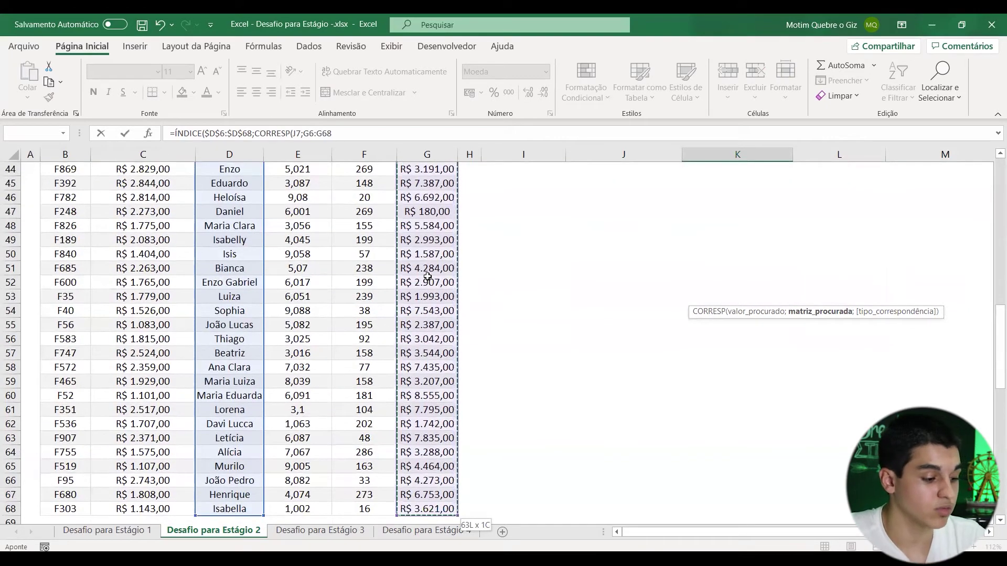
{"action": "key", "text": "F4"}
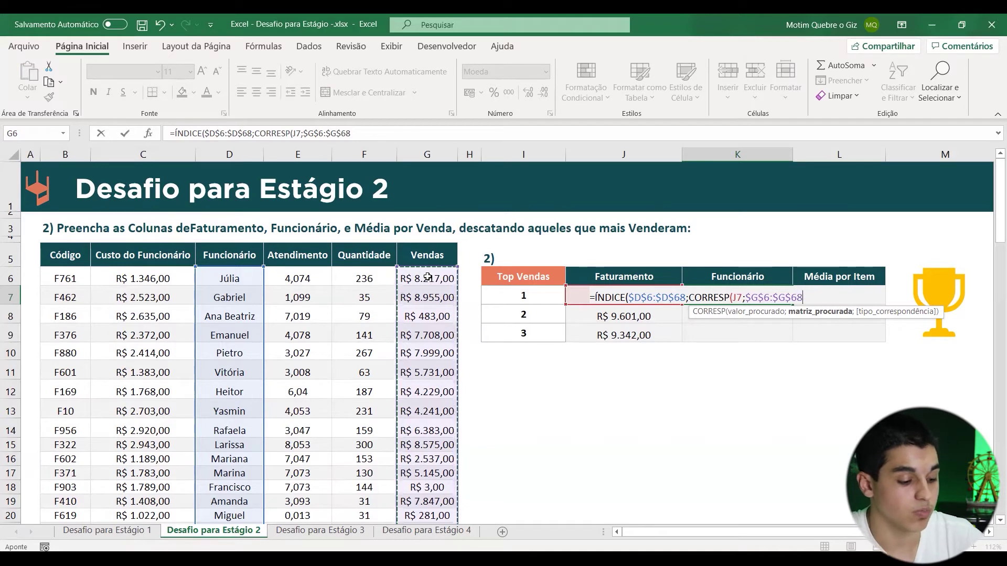
- Set the CORRESP match type to 0 for an exact match, then close and enter K7's formula
{"action": "type", "text": ";"}
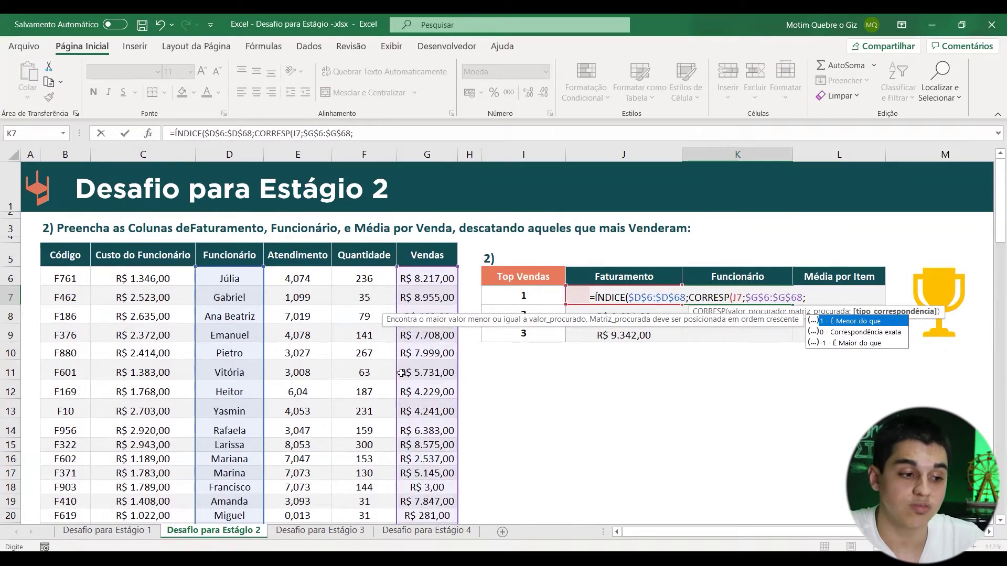
{"action": "key", "text": "Down"}
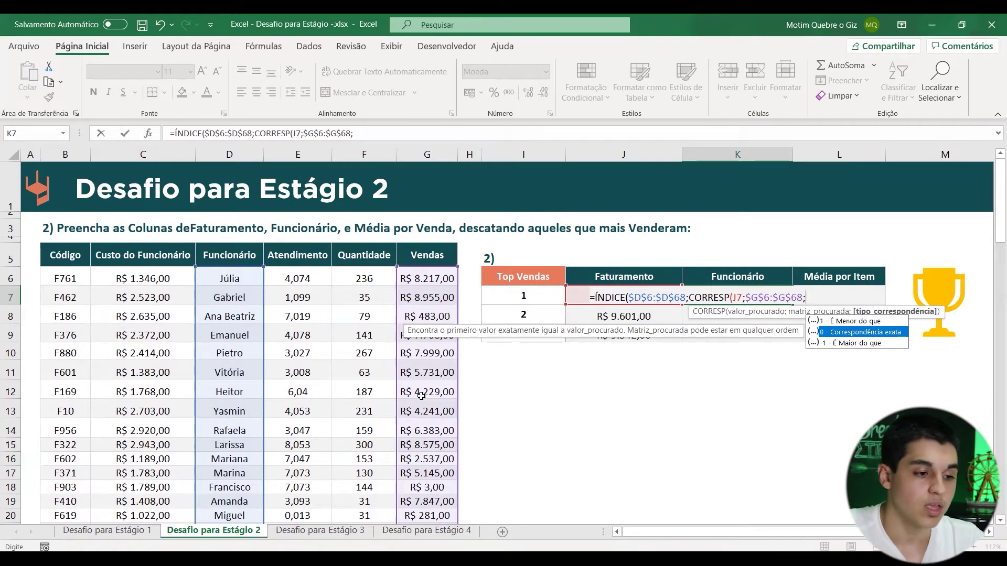
{"action": "type", "text": "0)"}
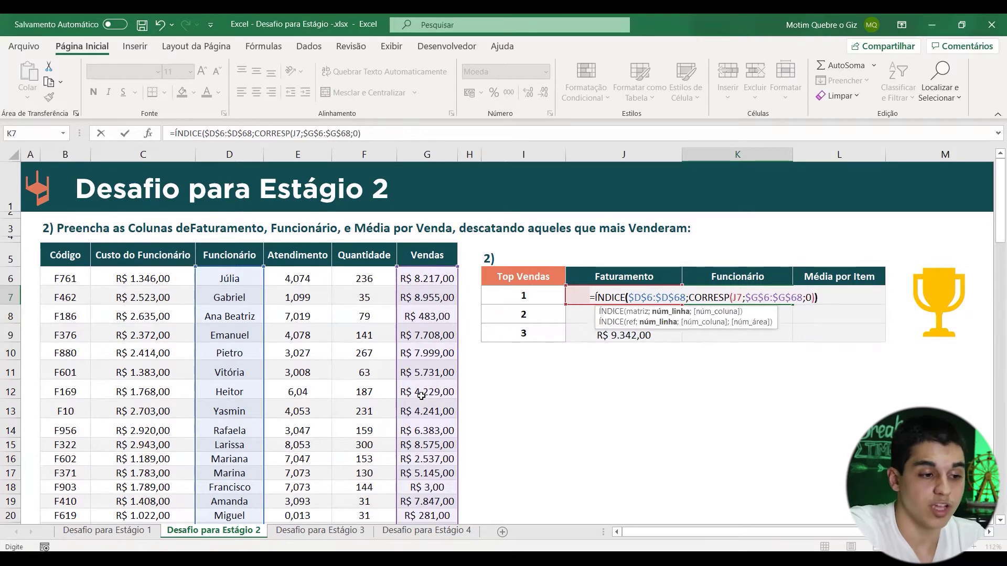
{"action": "type", "text": ")"}
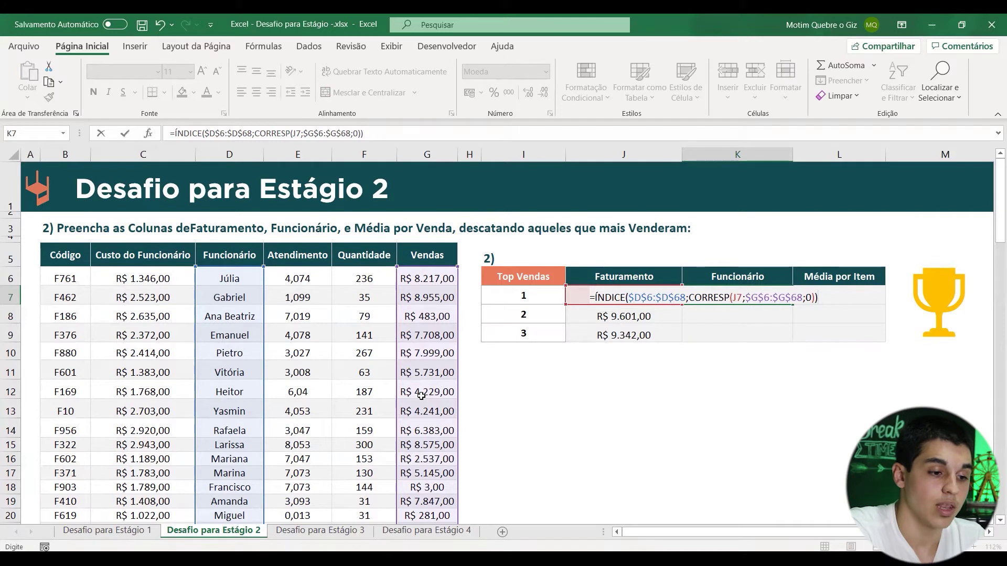
{"action": "key", "text": "BackSpace"}
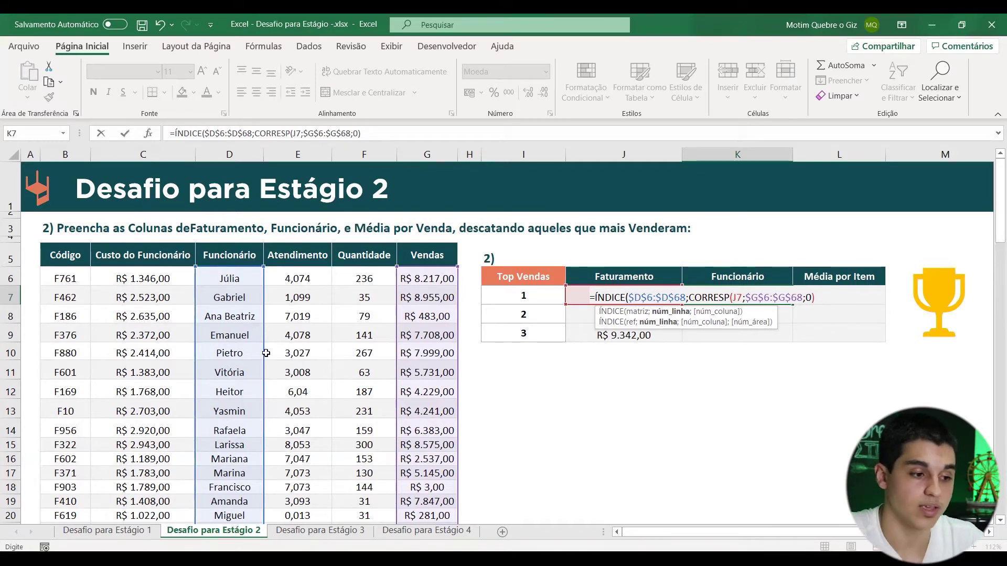
{"action": "type", "text": ")"}
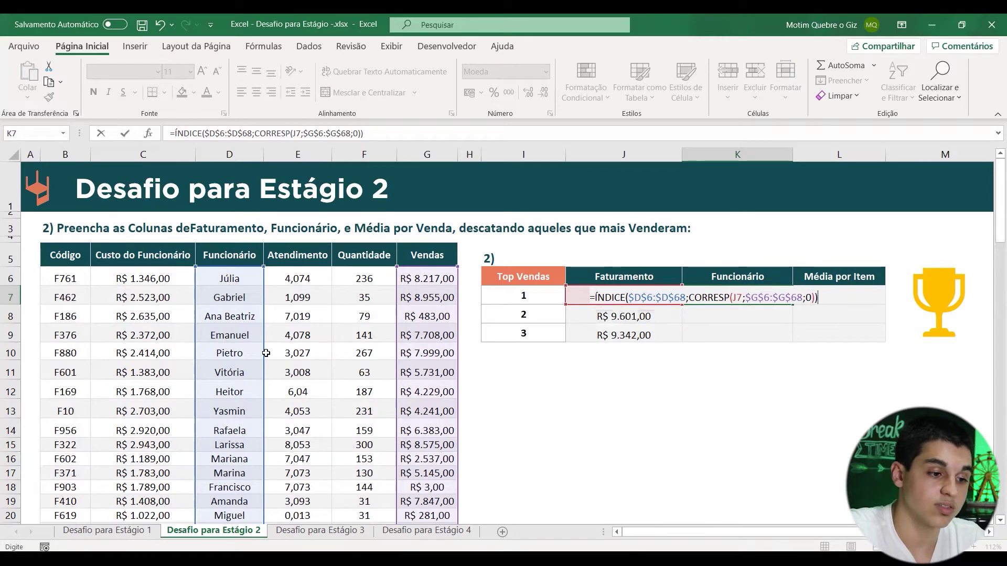
{"action": "key", "text": "Return"}
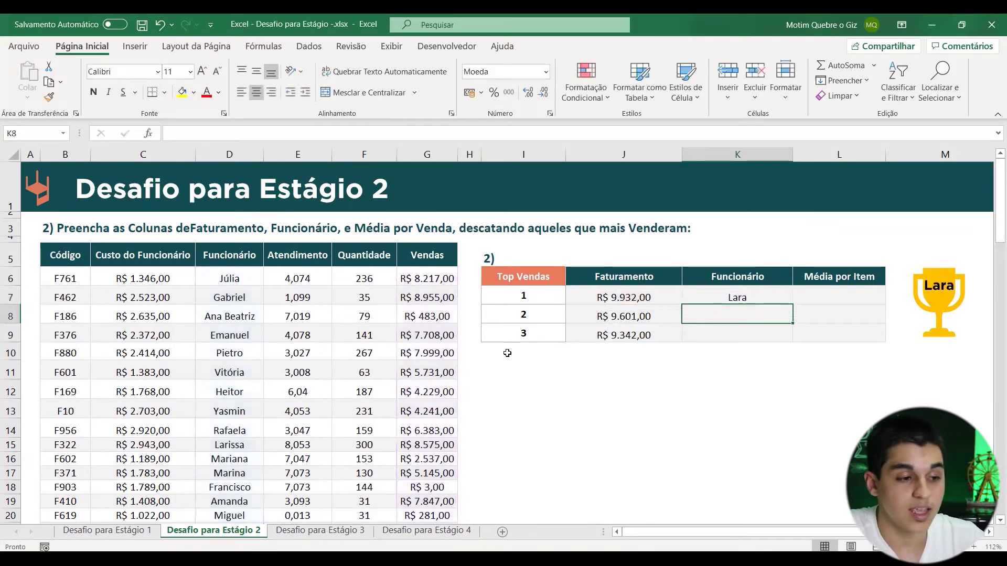
- Fill the Funcionário formula from K7 down to K9 and check the references in K8 and K9
{"action": "left_click", "coordinate": [750, 297]}
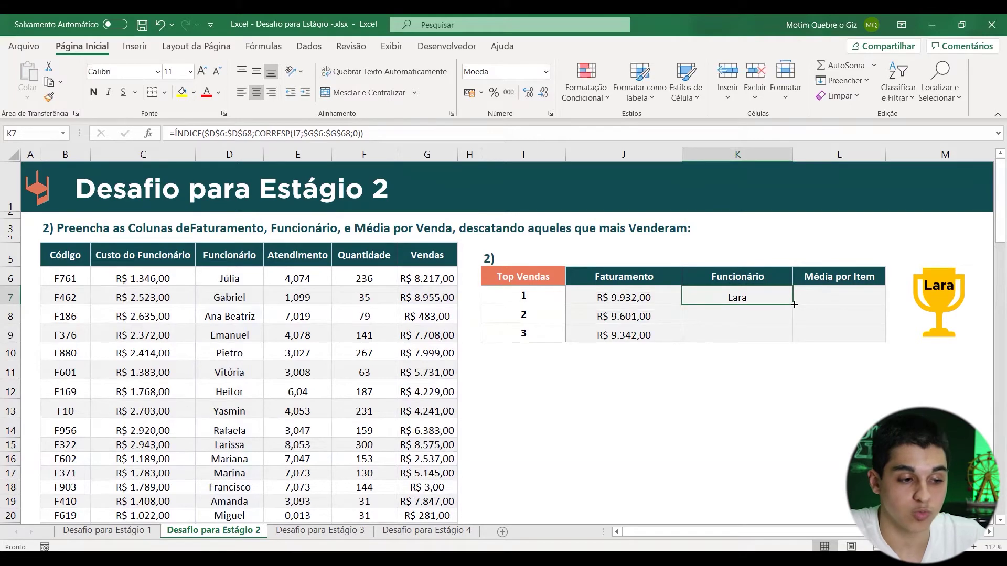
{"action": "left_click_drag", "start_coordinate": [792, 306], "coordinate": [782, 336]}
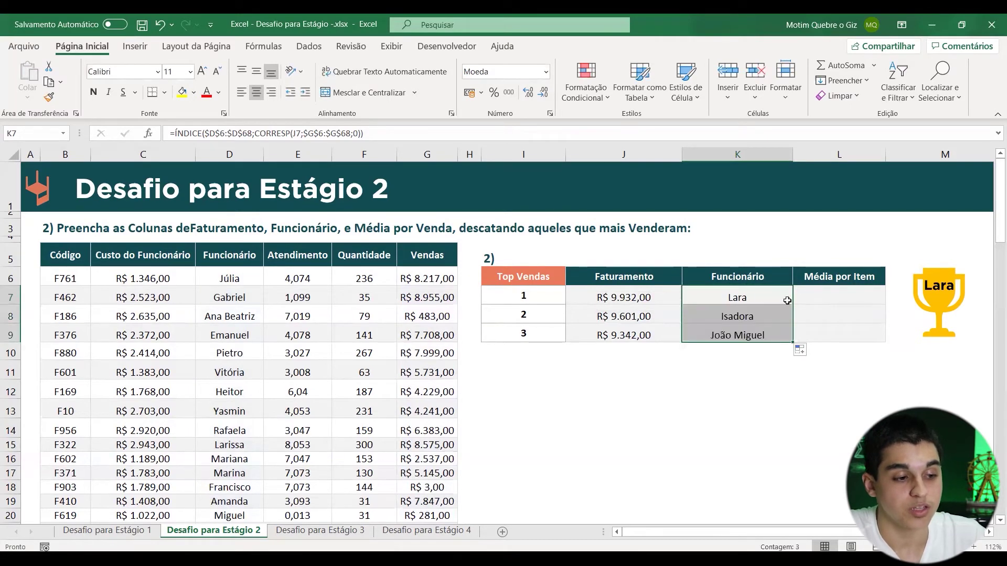
{"action": "double_click", "coordinate": [767, 318]}
{"action": "key", "text": "Escape"}
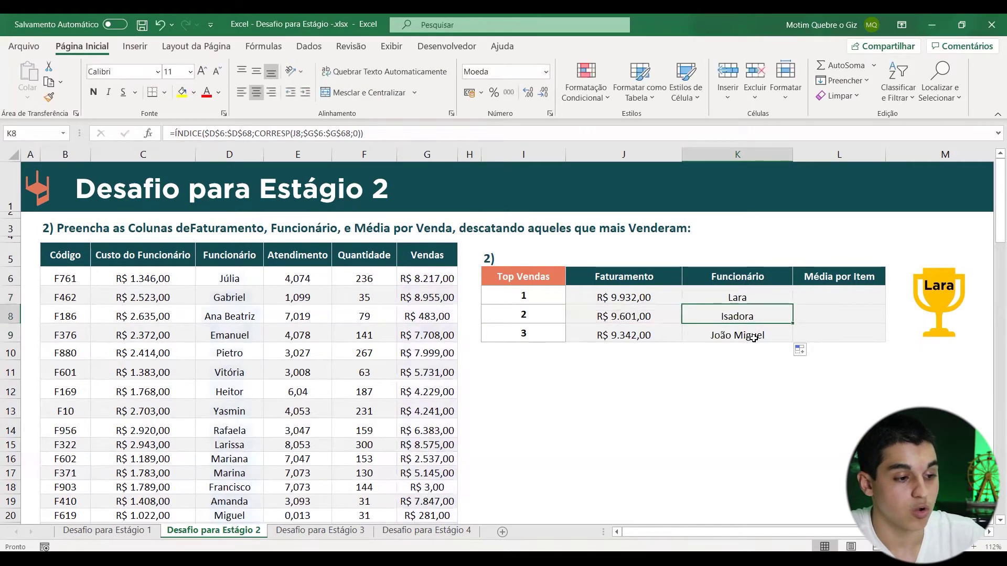
{"action": "double_click", "coordinate": [755, 336]}
{"action": "key", "text": "Escape"}
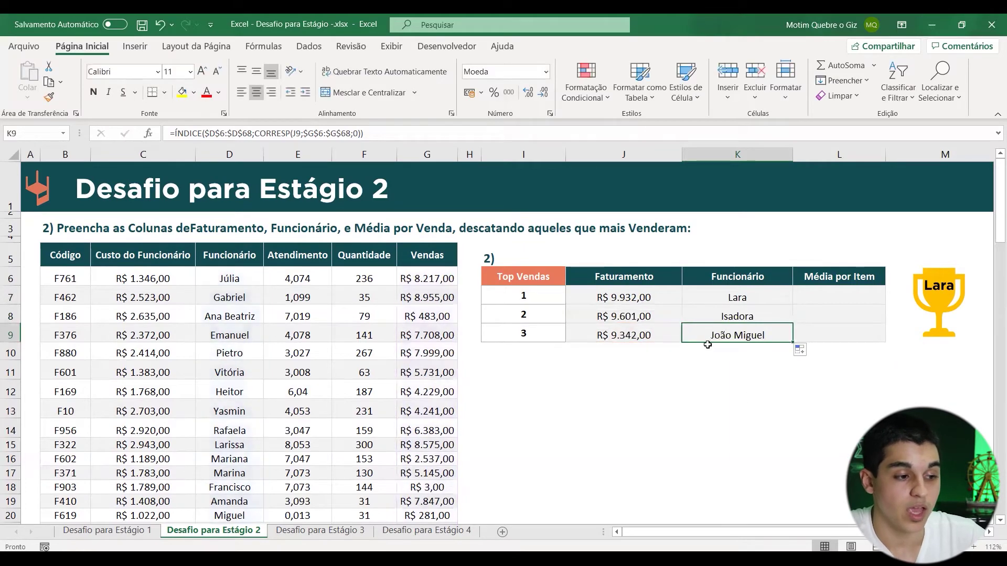
- Compare the Faturamento and Funcionário cells row by row for the three Top Vendas ranks
{"action": "left_click", "coordinate": [659, 302]}
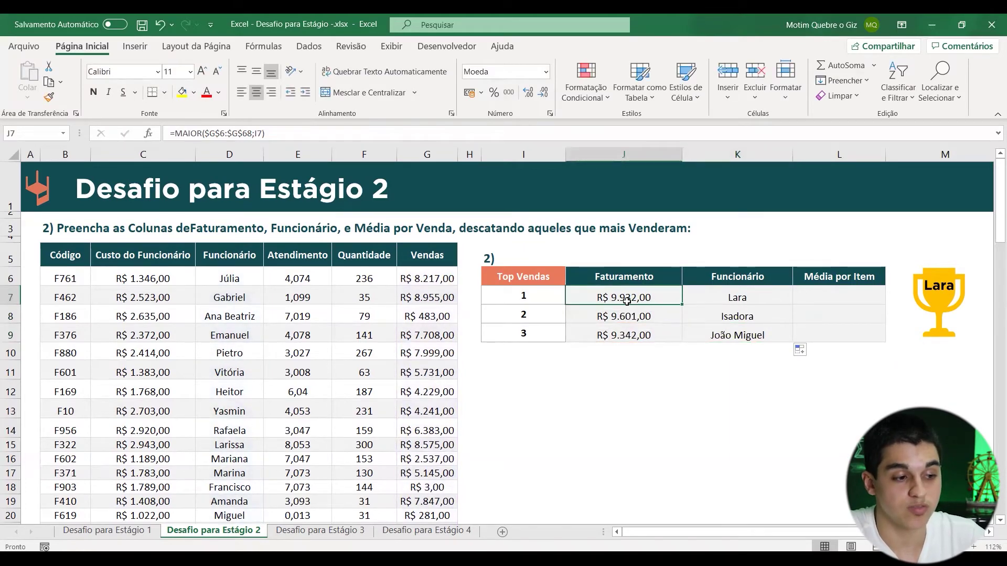
{"action": "left_click", "coordinate": [699, 297]}
{"action": "left_click", "coordinate": [667, 311]}
{"action": "left_click", "coordinate": [697, 314]}
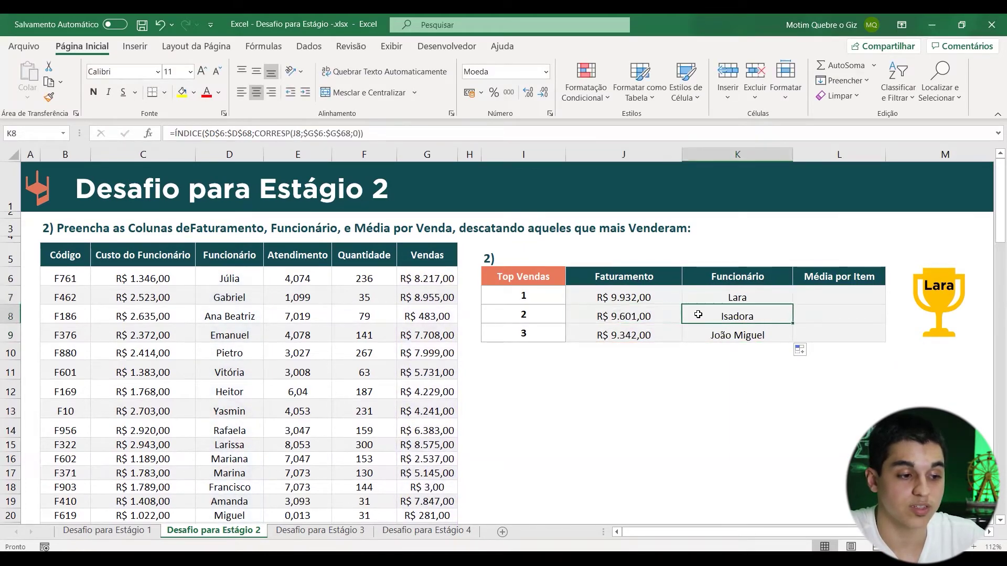
{"action": "left_click", "coordinate": [646, 339]}
{"action": "left_click", "coordinate": [708, 341]}
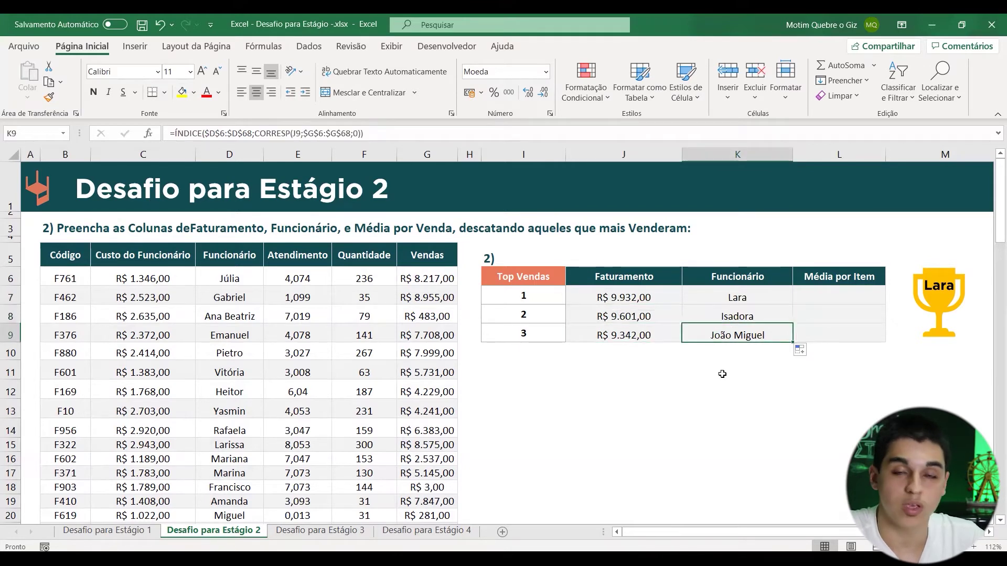
{"action": "left_click", "coordinate": [691, 371]}
{"action": "left_click_drag", "start_coordinate": [737, 297], "coordinate": [736, 336]}
{"action": "left_click", "coordinate": [740, 388]}
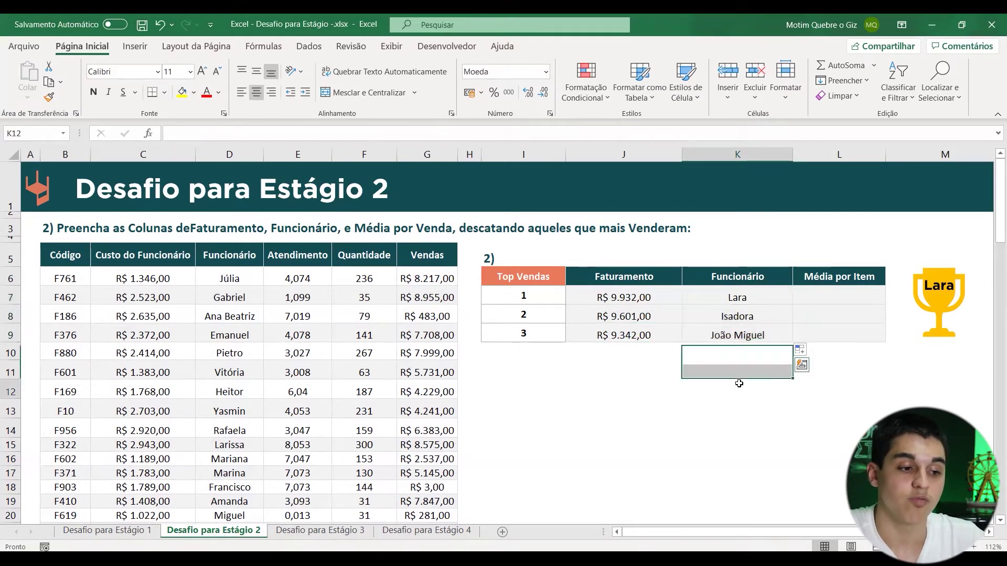
- Start L7's Média por Item formula by dividing J7 by a PROCV that uses K7 as its lookup value
{"action": "left_click", "coordinate": [842, 298]}
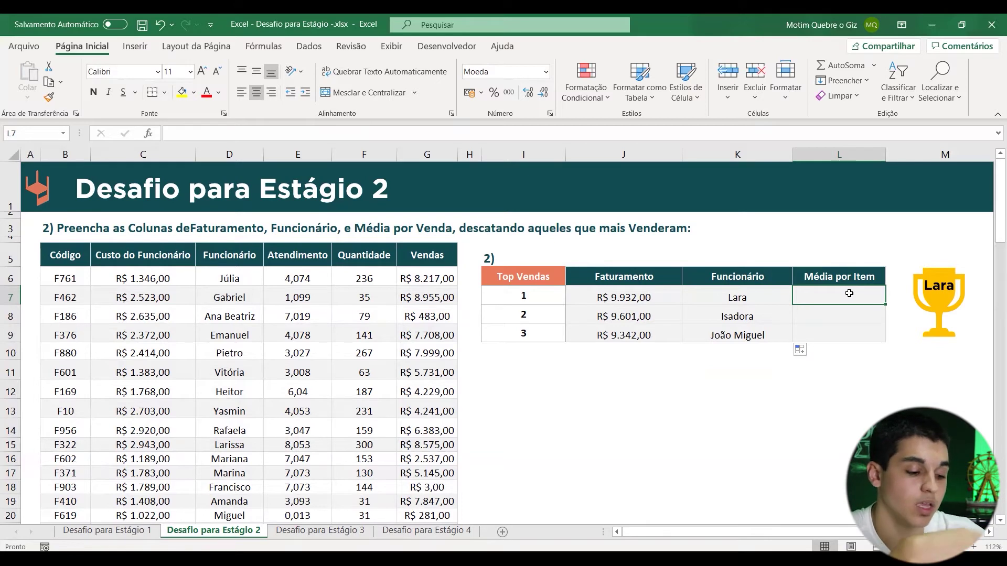
{"action": "type", "text": "="}
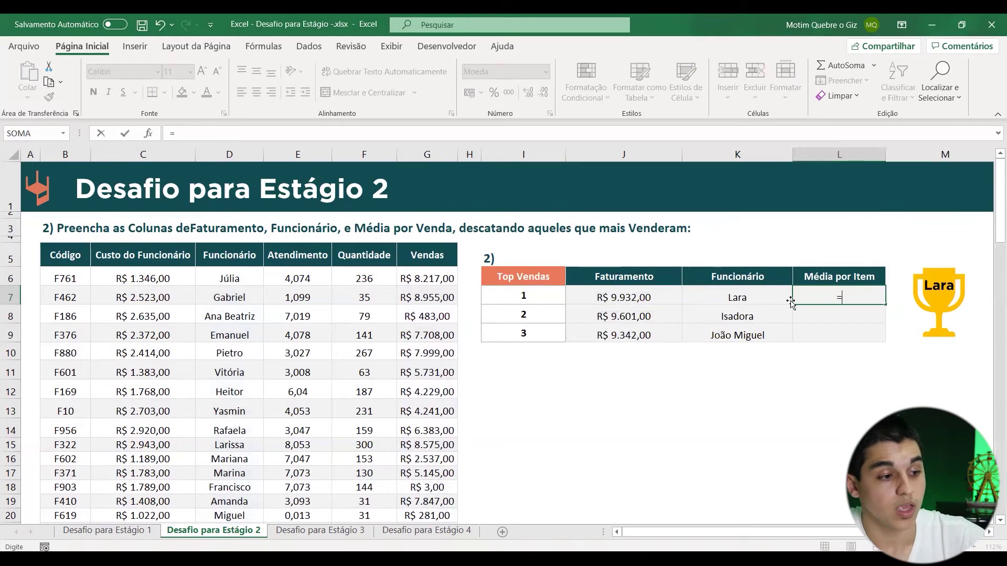
{"action": "left_click", "coordinate": [653, 298]}
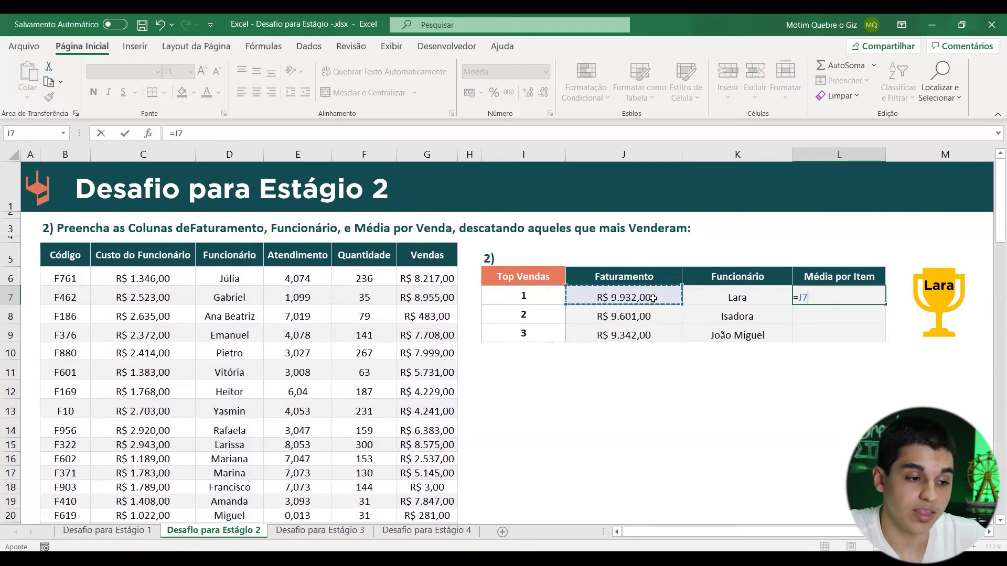
{"action": "type", "text": "/"}
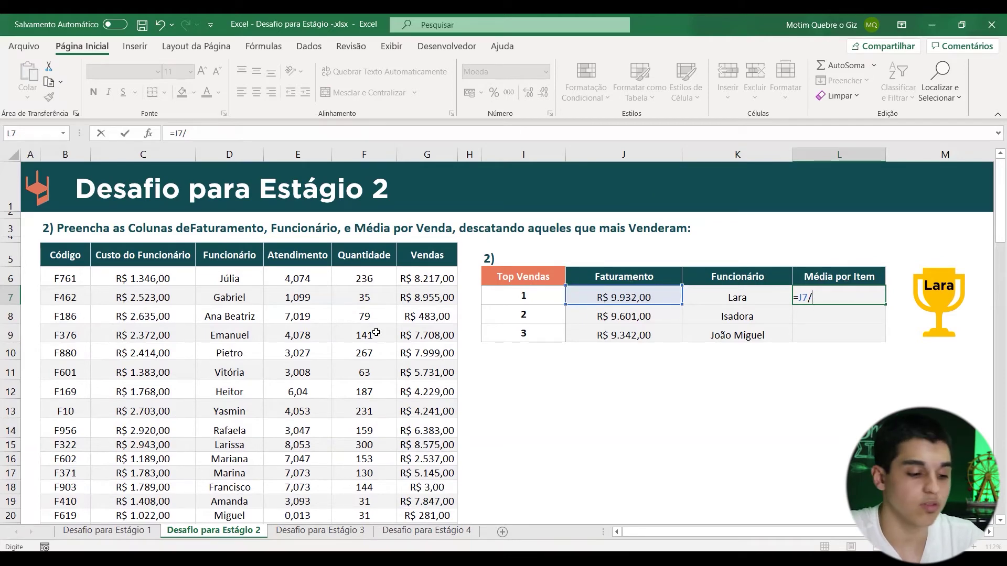
{"action": "type", "text": "procv"}
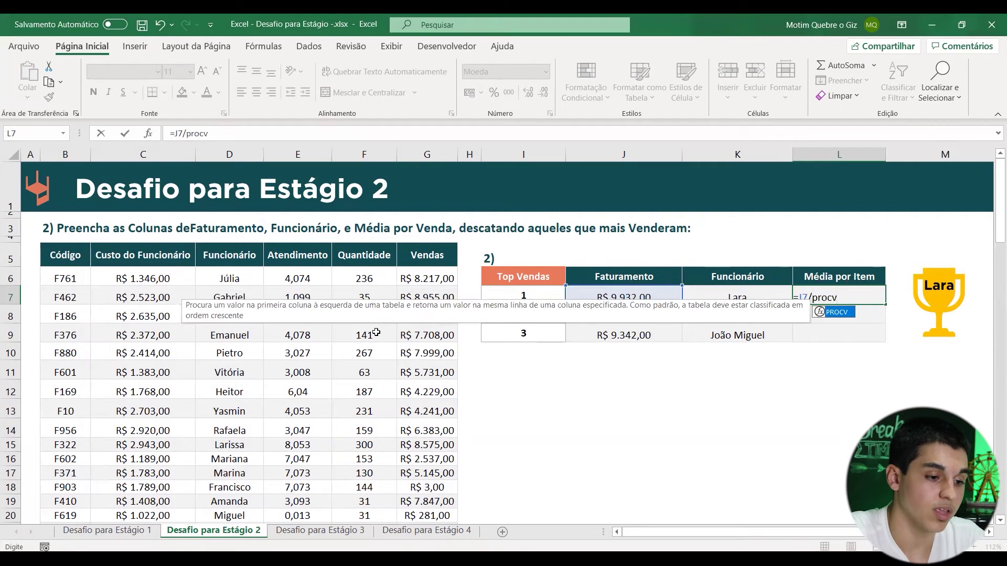
{"action": "key", "text": "Tab"}
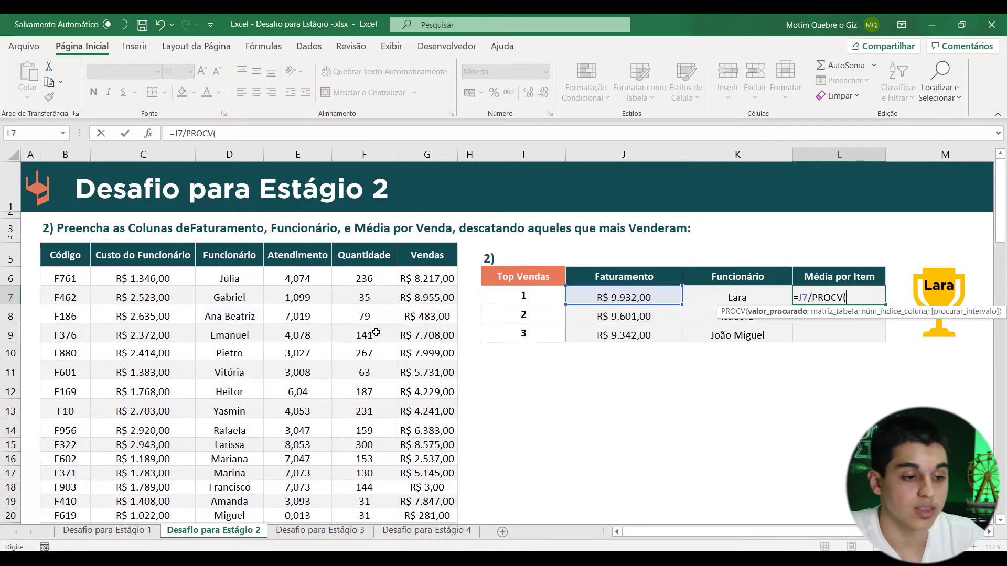
{"action": "left_click", "coordinate": [757, 299]}
{"action": "type", "text": ";"}
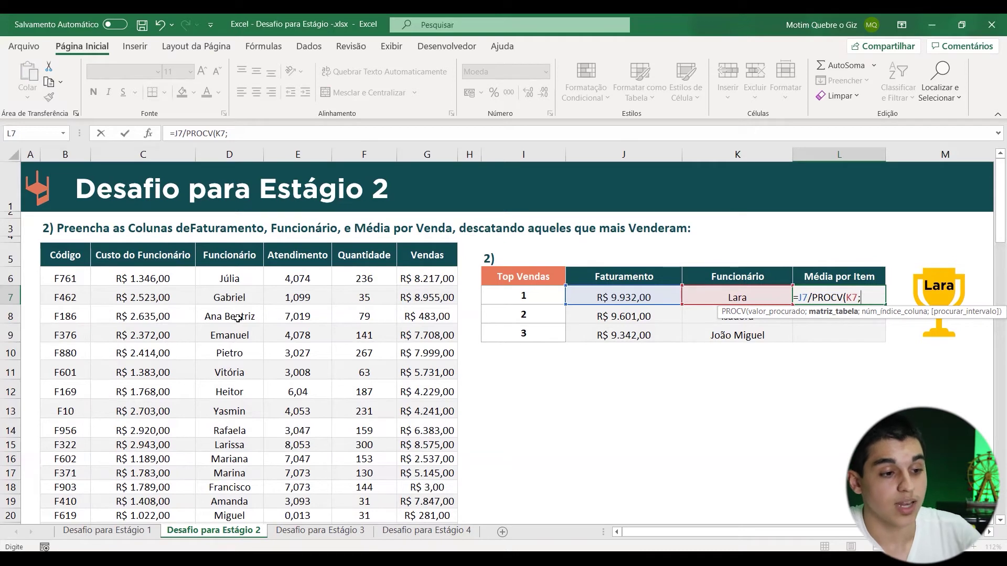
- Set the PROCV table in L7 to the Funcionário-to-Quantidade range, locked as $D$6:$F$68
{"action": "left_click_drag", "start_coordinate": [233, 278], "coordinate": [235, 298]}
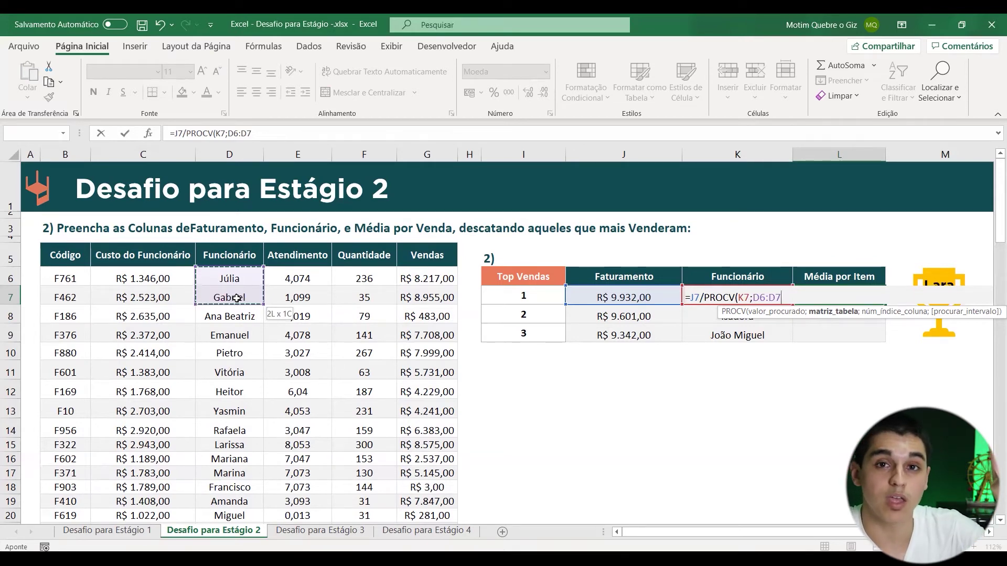
{"action": "left_click_drag", "start_coordinate": [173, 279], "coordinate": [180, 298]}
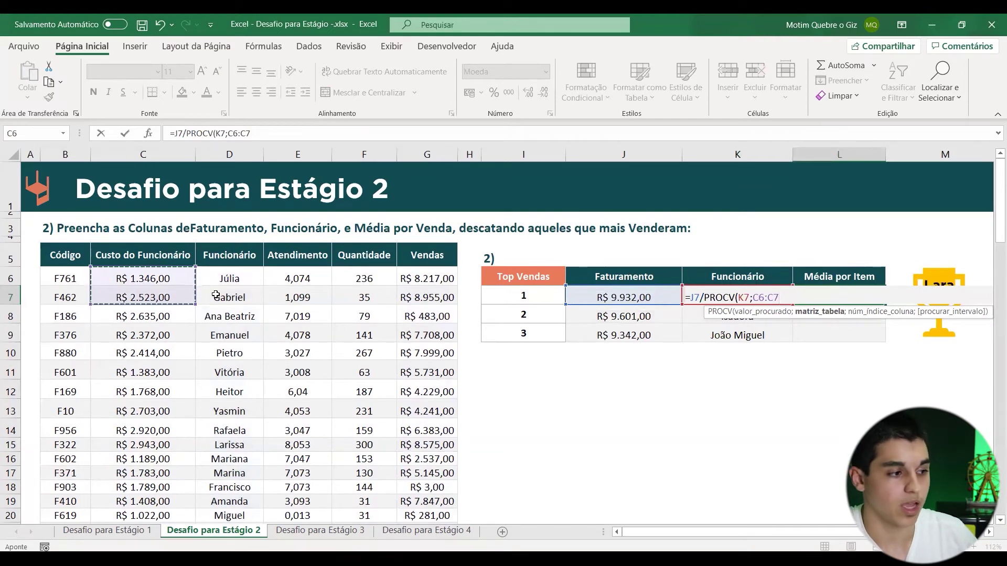
{"action": "left_click_drag", "start_coordinate": [232, 282], "coordinate": [378, 356]}
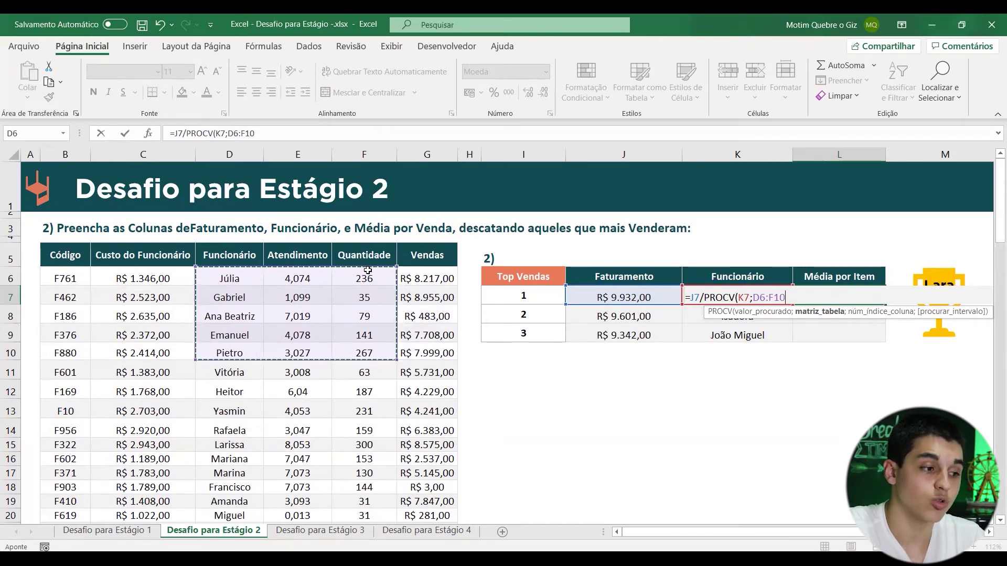
{"action": "key", "text": "ctrl+shift+Down"}
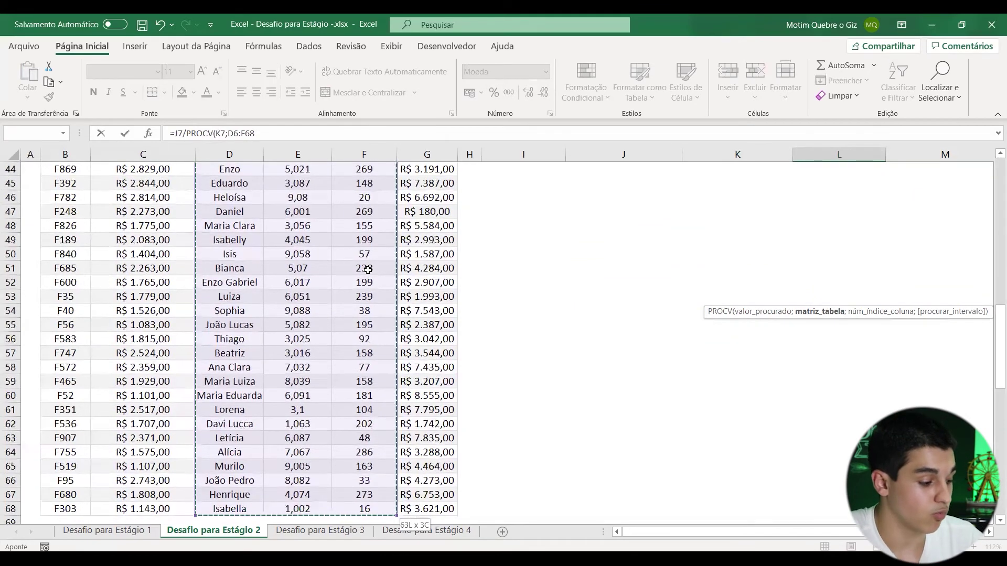
{"action": "key", "text": "F4"}
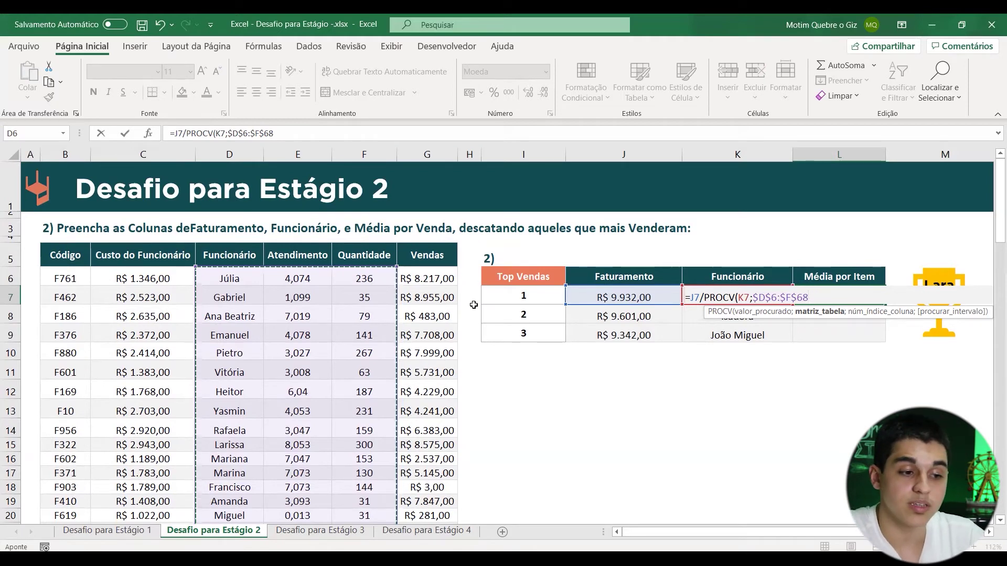
- Set the PROCV column index to 3 with the exact match option FALSO, then close and enter L7's formula
{"action": "type", "text": ";3"}
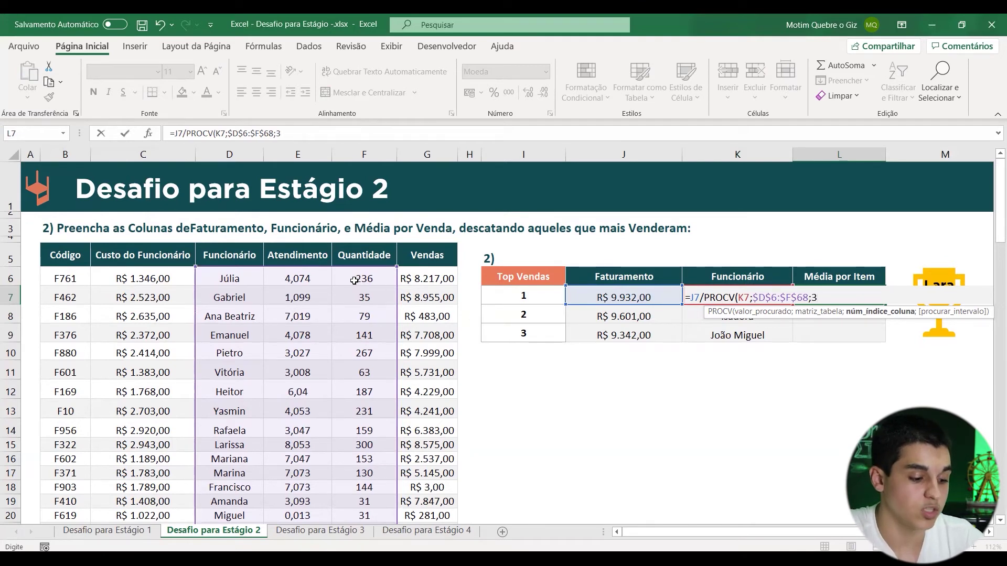
{"action": "type", "text": ";"}
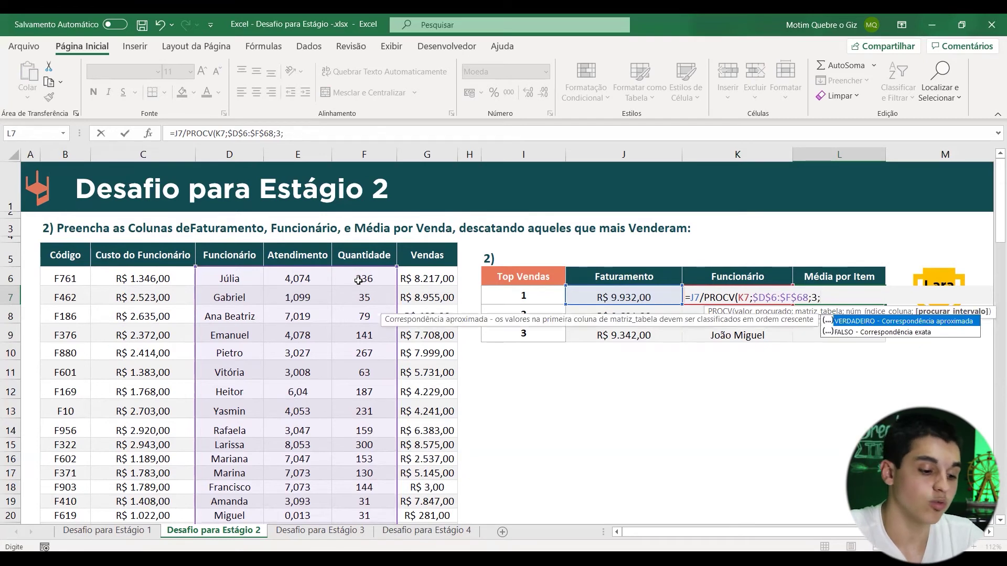
{"action": "key", "text": "Down"}
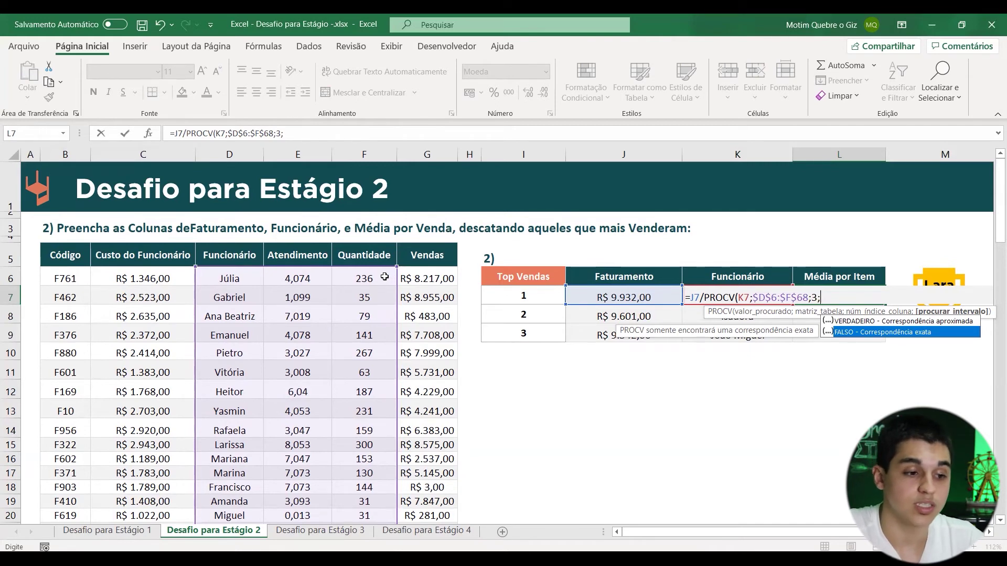
{"action": "key", "text": "Tab"}
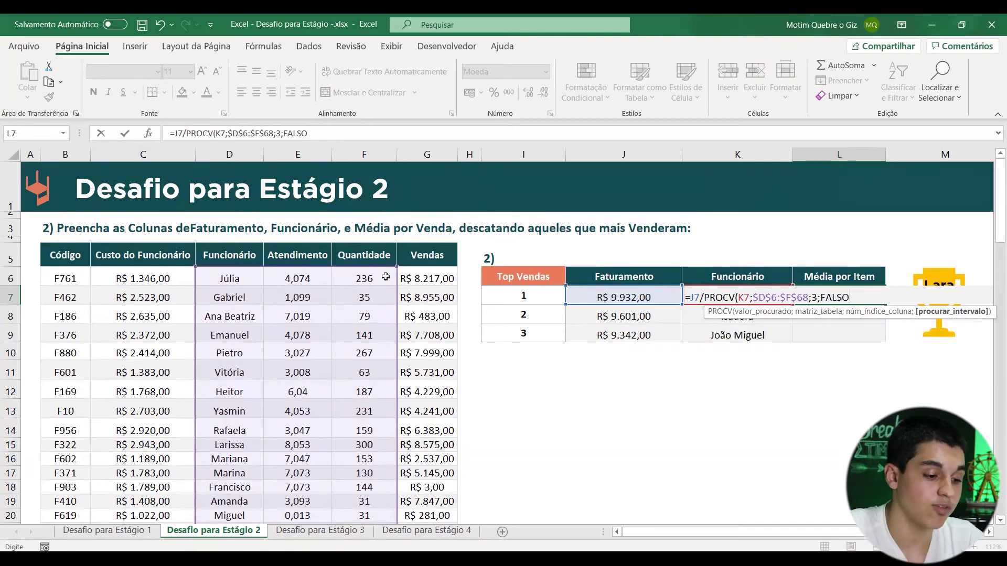
{"action": "type", "text": ")"}
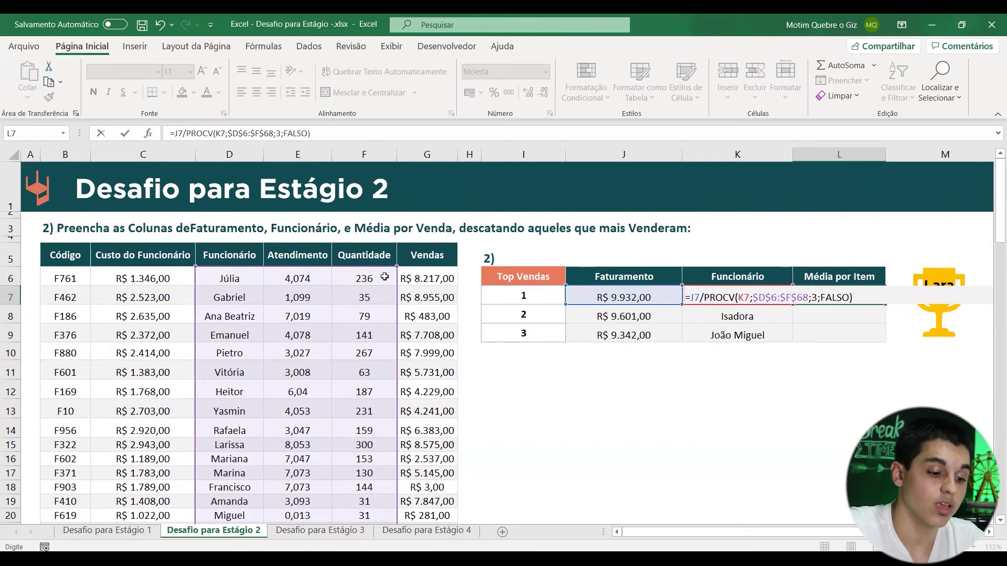
{"action": "key", "text": "Return"}
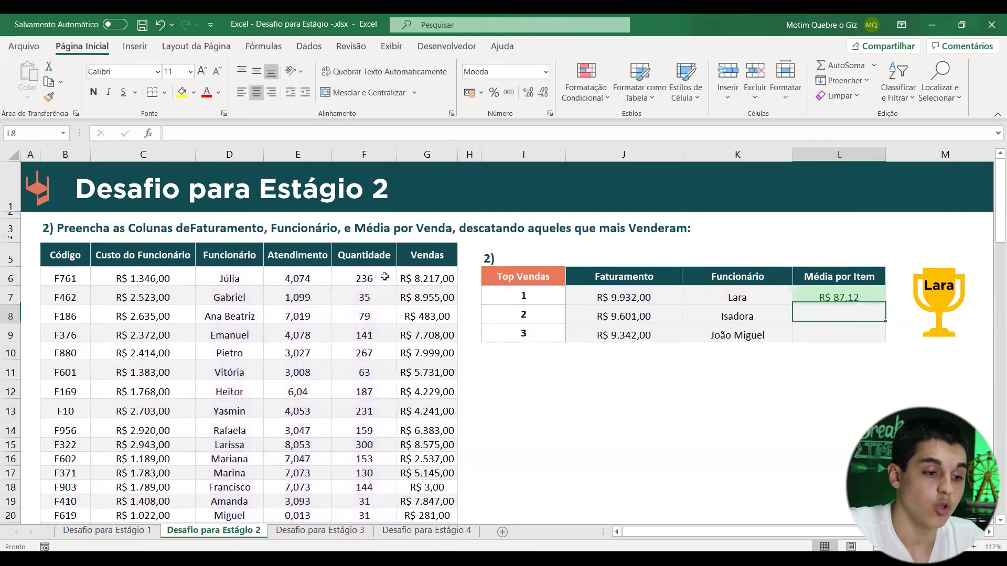
- Review the L7 formula against its Faturamento and Funcionário inputs, examining the PROCV part without editing it
{"action": "left_click", "coordinate": [869, 288]}
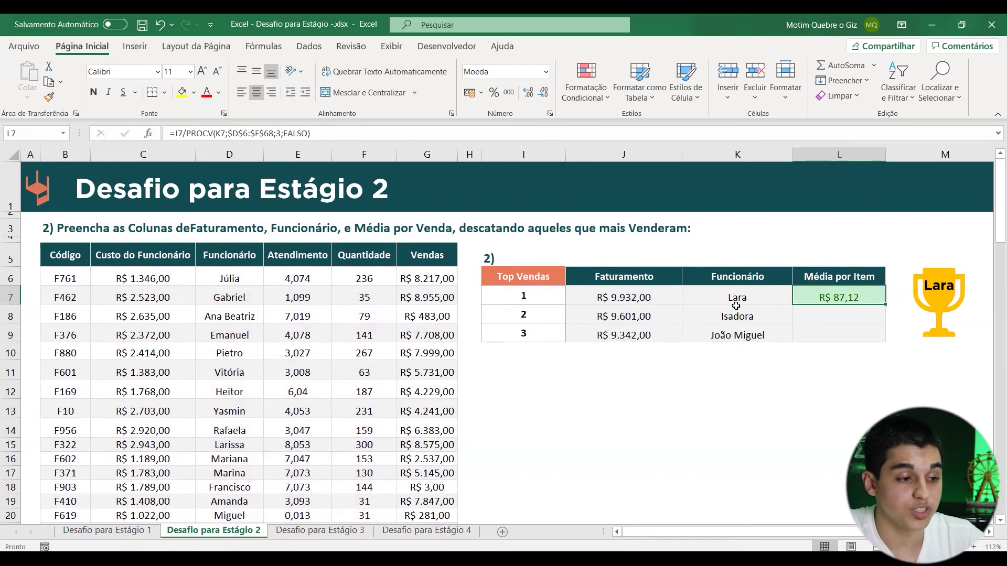
{"action": "left_click", "coordinate": [659, 303]}
{"action": "left_click", "coordinate": [731, 301]}
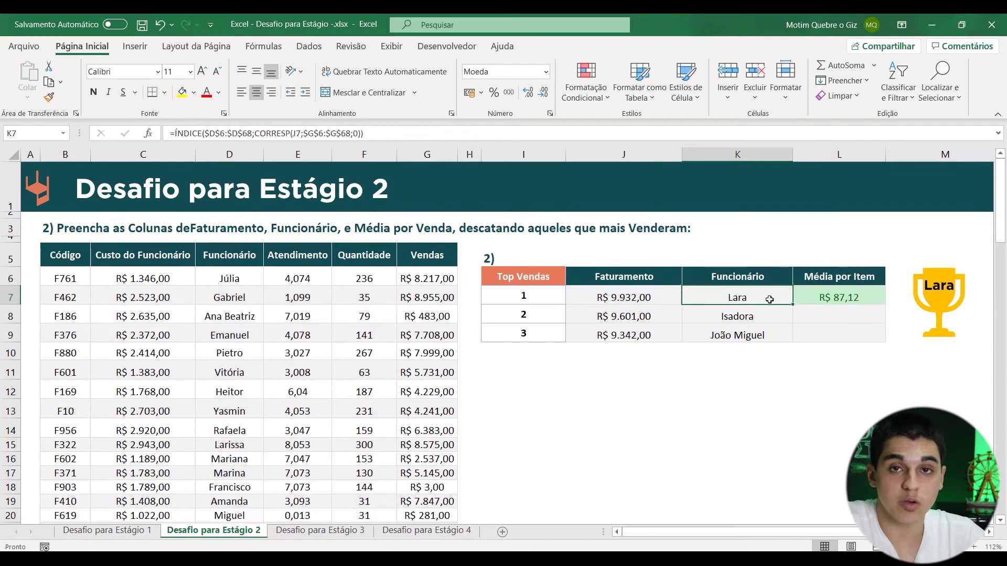
{"action": "double_click", "coordinate": [858, 299]}
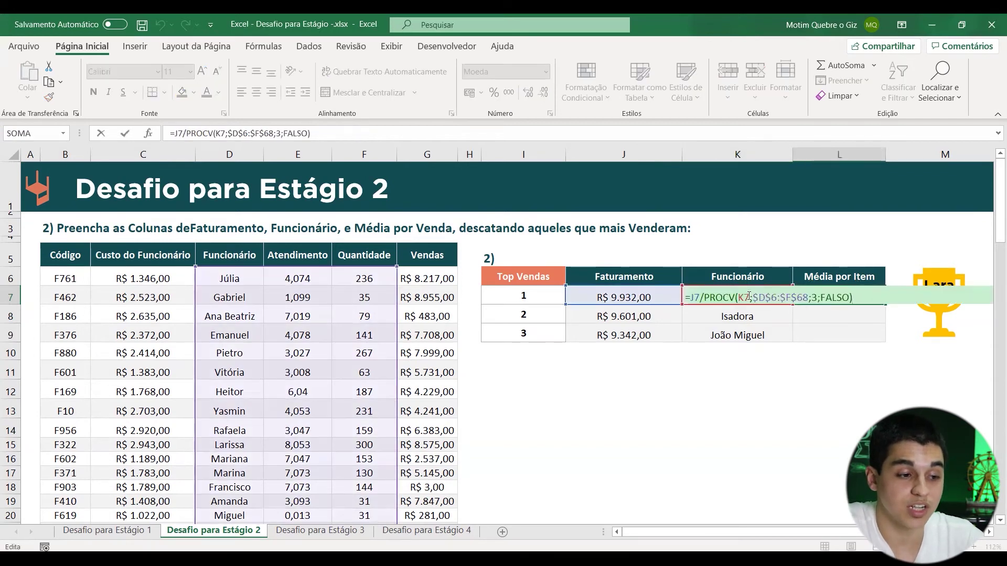
{"action": "left_click_drag", "start_coordinate": [706, 298], "coordinate": [854, 299]}
{"action": "key", "text": "Escape"}
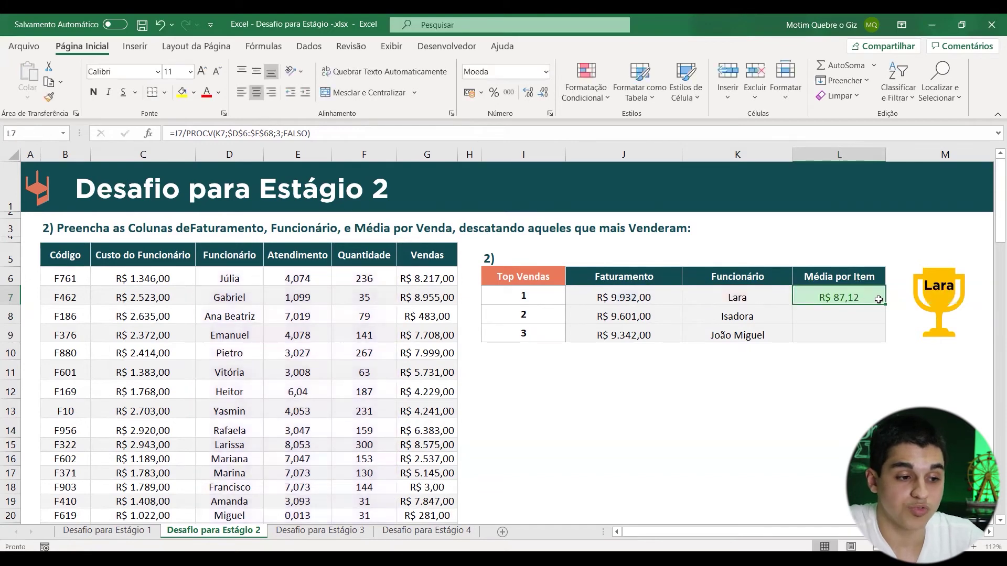
- Try filling the Média por Item formula down to L9, check L7 and L8, and undo the fill
{"action": "double_click", "coordinate": [886, 304]}
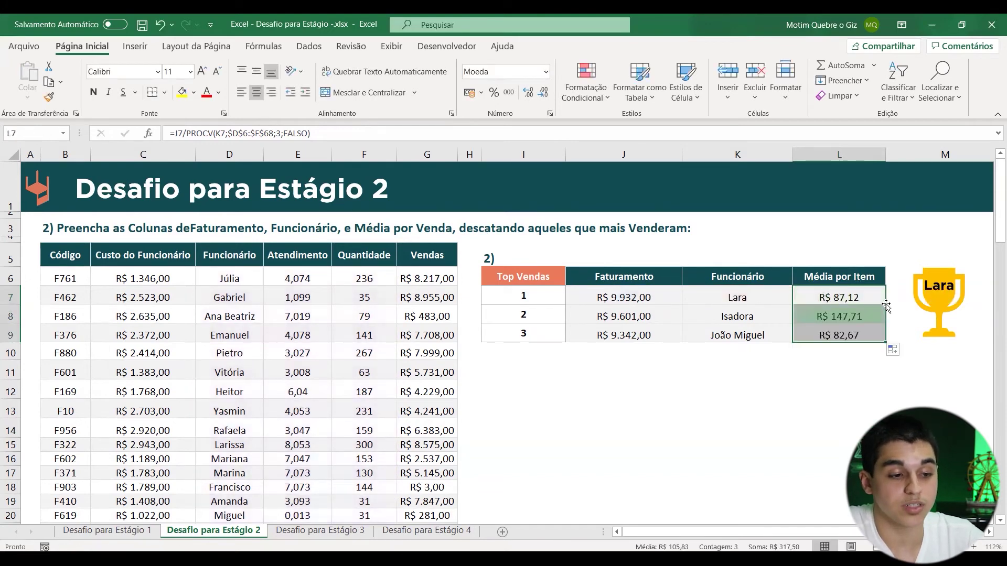
{"action": "left_click", "coordinate": [850, 365]}
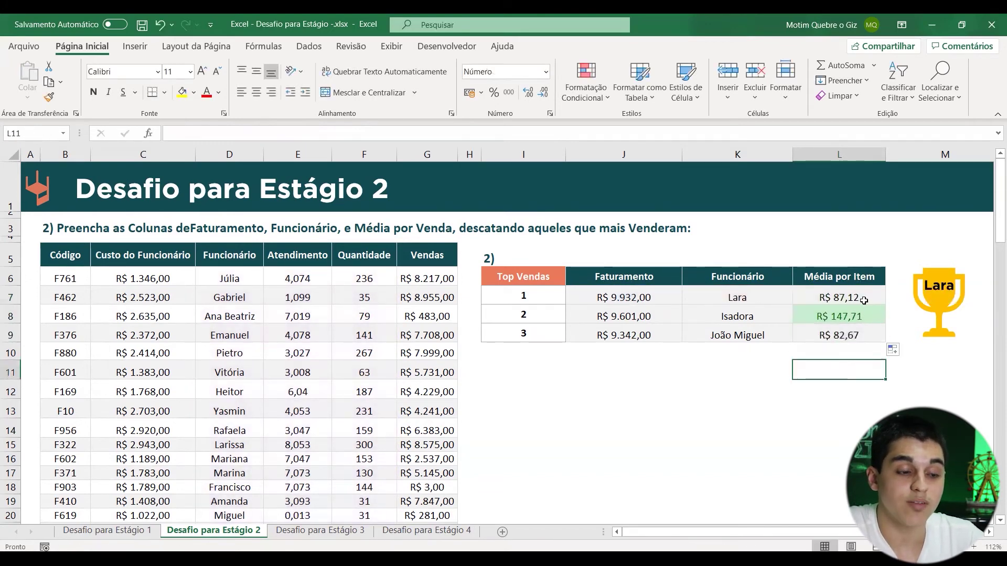
{"action": "left_click", "coordinate": [863, 300]}
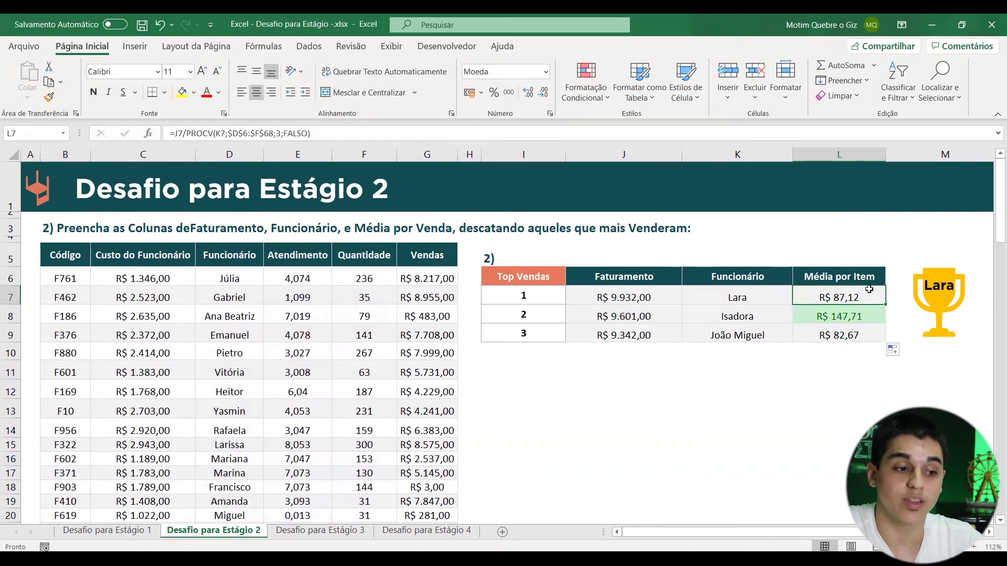
{"action": "left_click", "coordinate": [869, 316]}
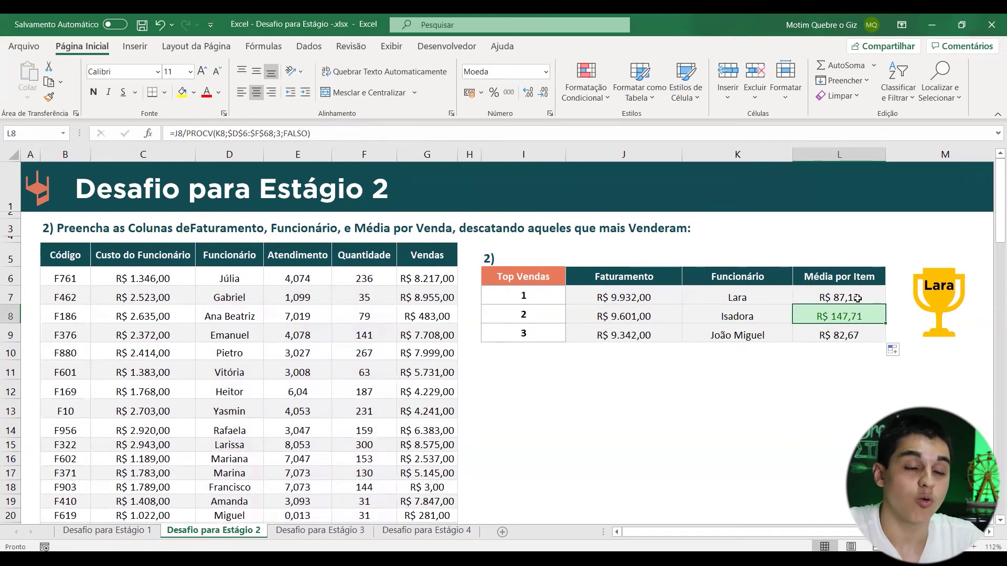
{"action": "key", "text": "ctrl+z"}
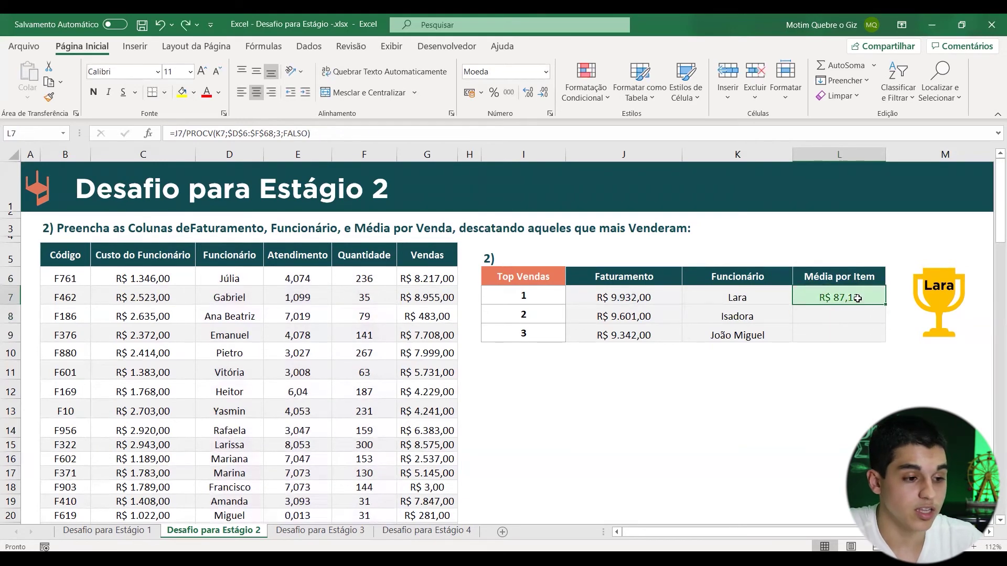
- Fill the Média por Item formula from L7 down to L9
{"action": "left_click", "coordinate": [865, 377]}
{"action": "left_click", "coordinate": [869, 297]}
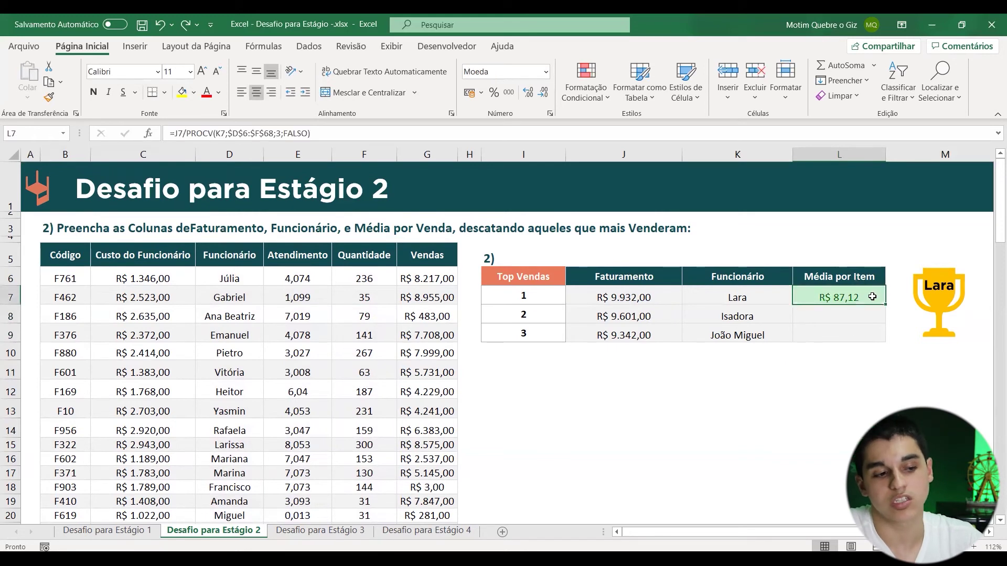
{"action": "left_click_drag", "start_coordinate": [886, 303], "coordinate": [882, 341]}
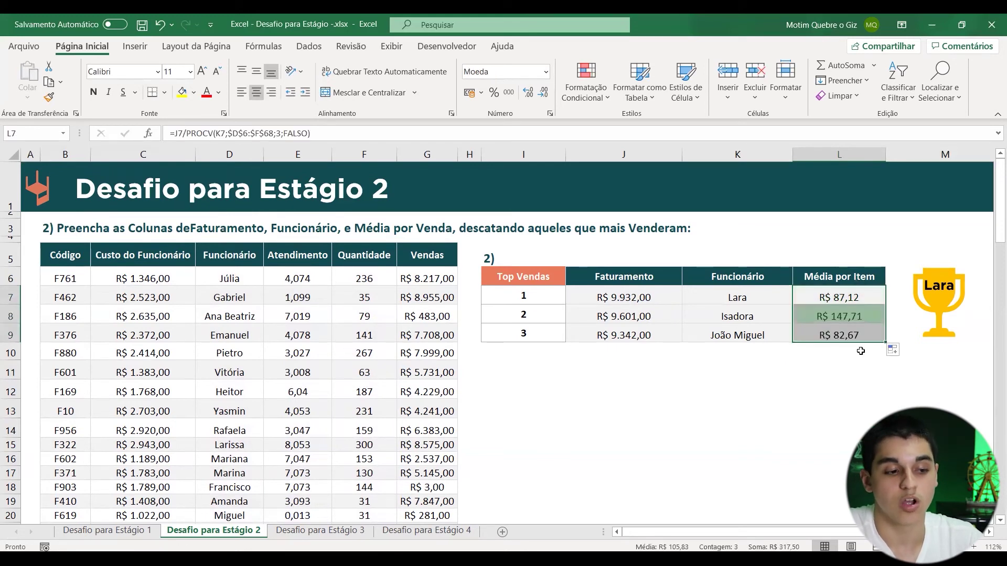
- Compare the Média por Item results in L7 and L8 with the employees in the Funcionário column
{"action": "left_click", "coordinate": [859, 315]}
{"action": "left_click", "coordinate": [859, 299]}
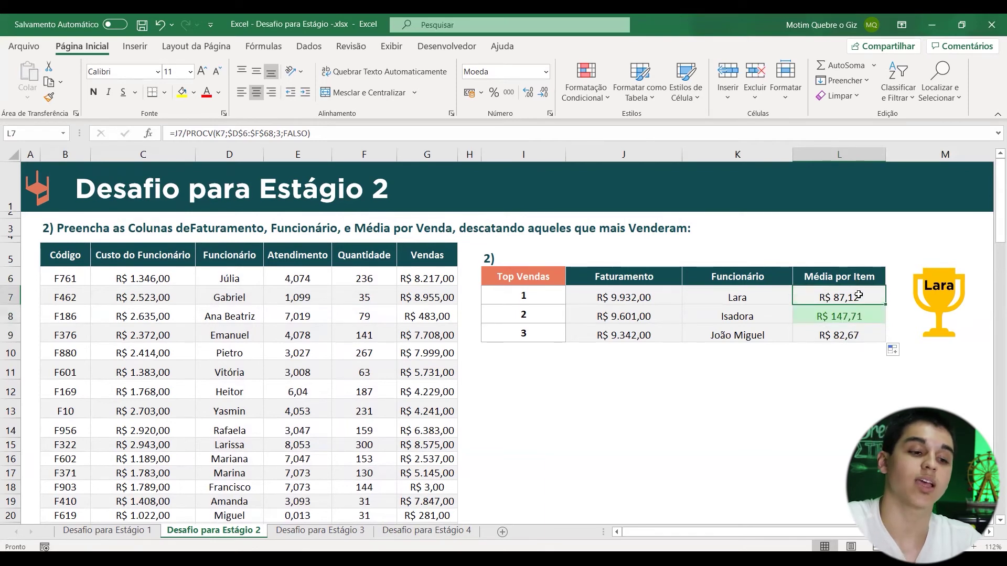
{"action": "left_click", "coordinate": [834, 318]}
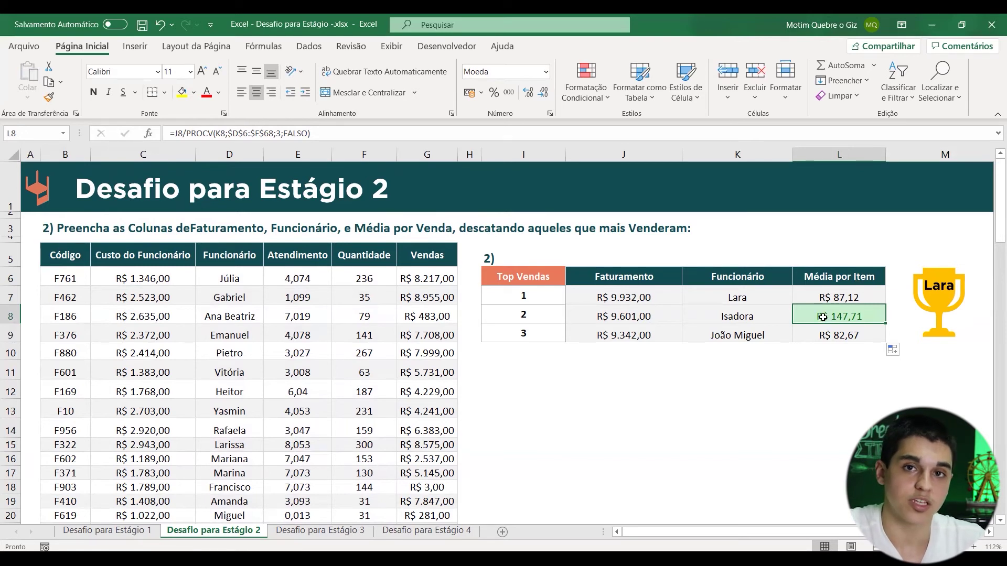
{"action": "left_click", "coordinate": [774, 319]}
{"action": "left_click", "coordinate": [821, 316]}
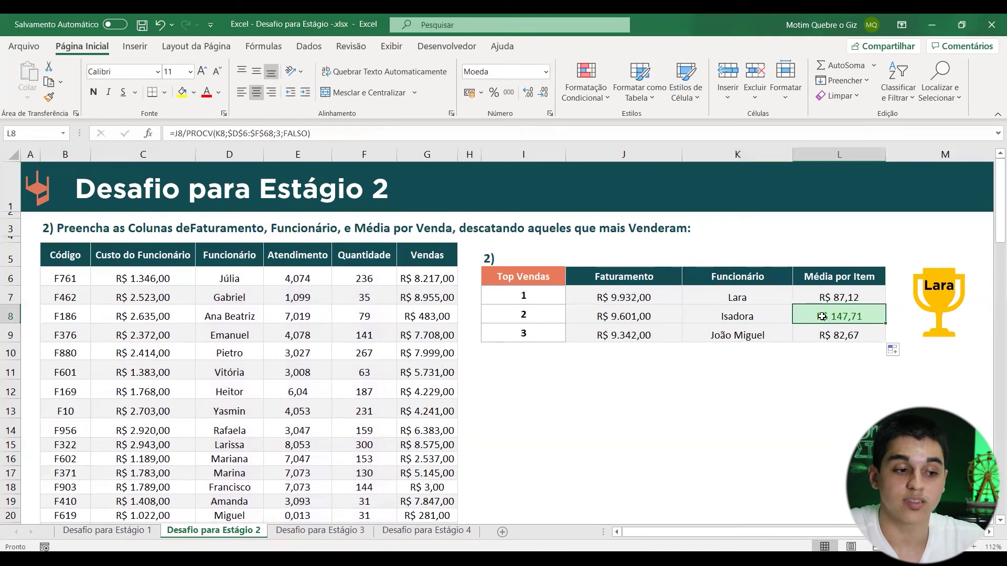
{"action": "left_click", "coordinate": [766, 299]}
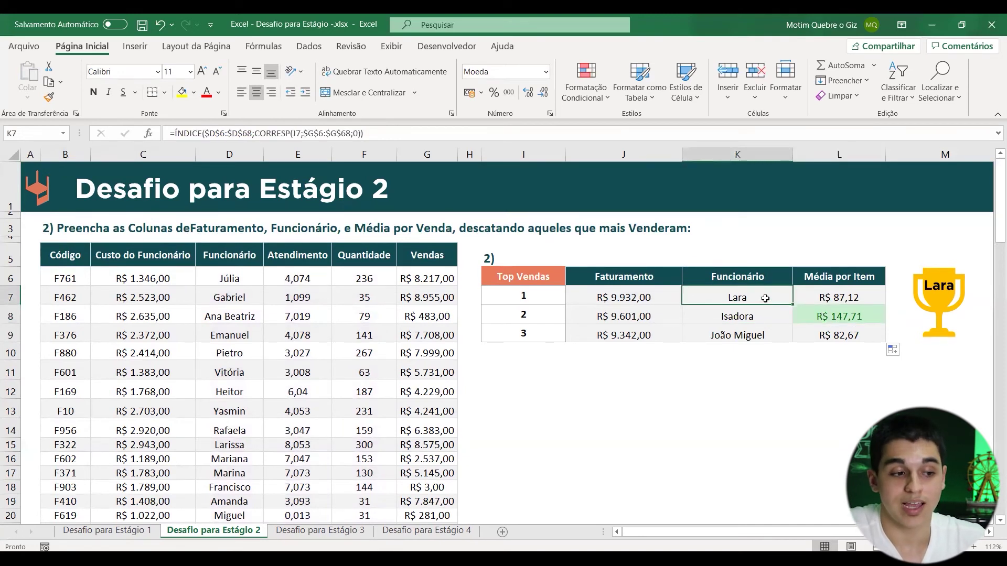
{"action": "left_click", "coordinate": [824, 298]}
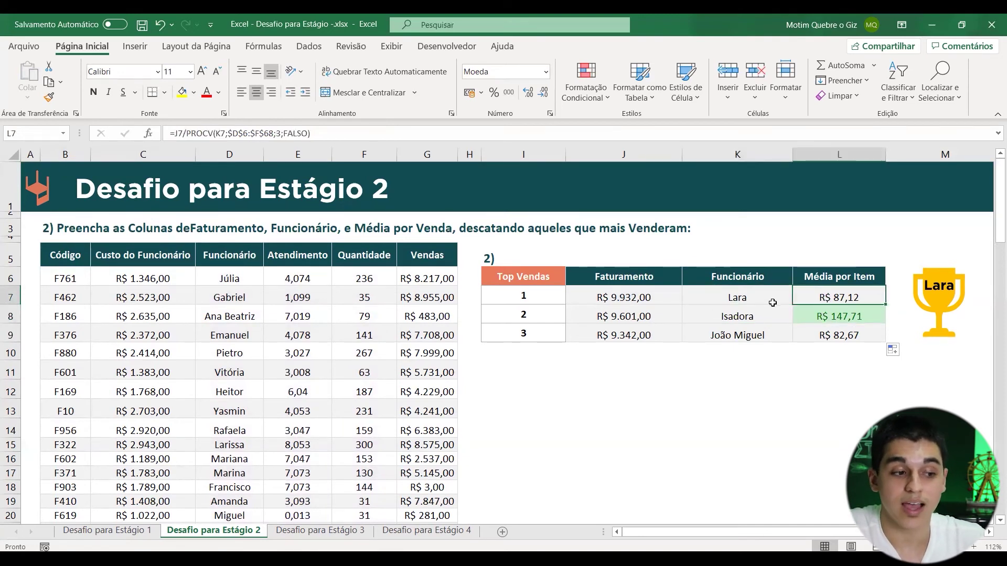
{"action": "left_click", "coordinate": [745, 300]}
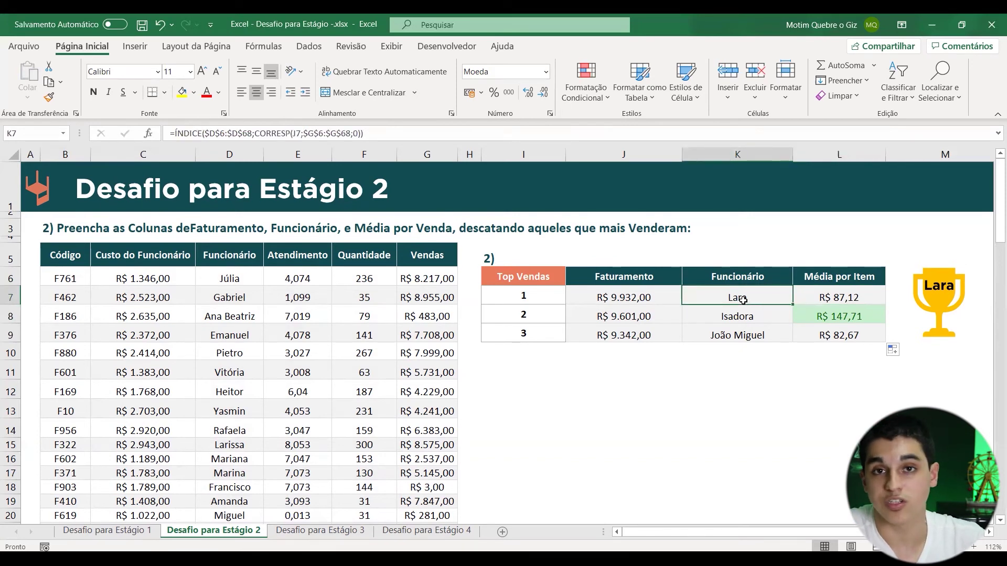
- Compare the two highest Faturamento values in J7:J8 with the highlighted Média por Item in L8
{"action": "left_click", "coordinate": [648, 306]}
{"action": "left_click_drag", "start_coordinate": [662, 293], "coordinate": [661, 309]}
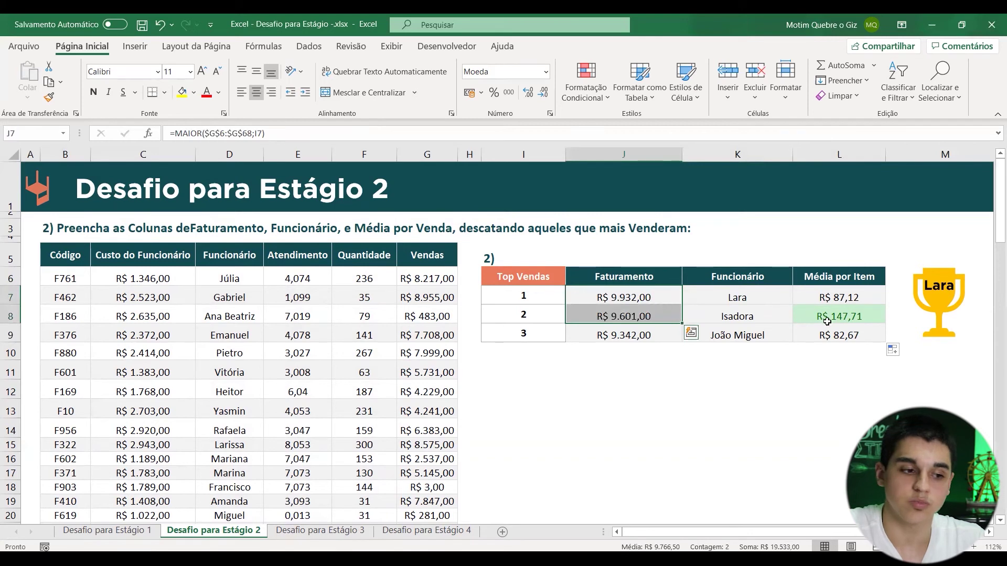
{"action": "left_click", "coordinate": [796, 373]}
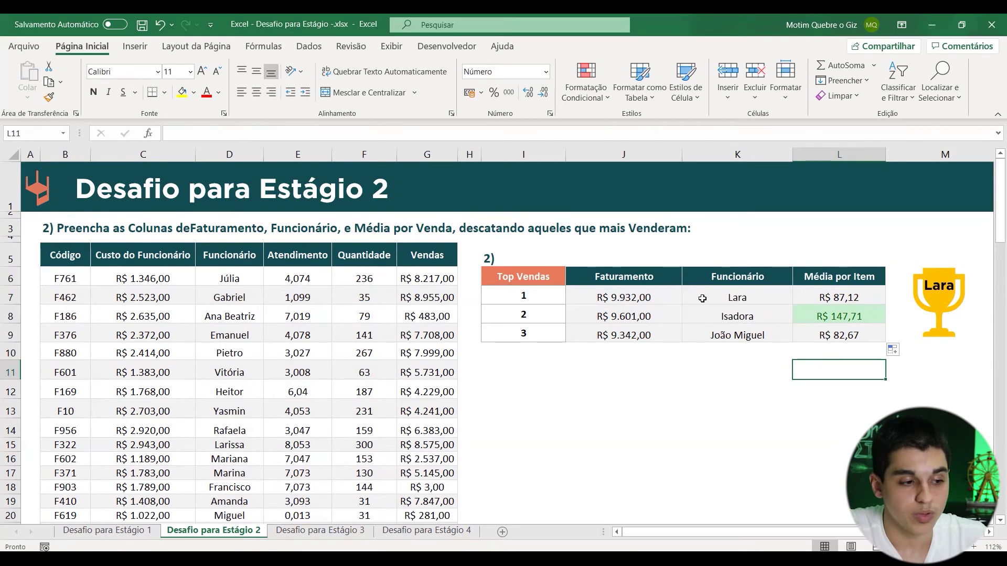
- Try a solid green fill on the first-place Faturamento and Funcionário cells J7:K7, and undo the fill
{"action": "left_click", "coordinate": [644, 298]}
{"action": "left_click_drag", "start_coordinate": [645, 297], "coordinate": [725, 299]}
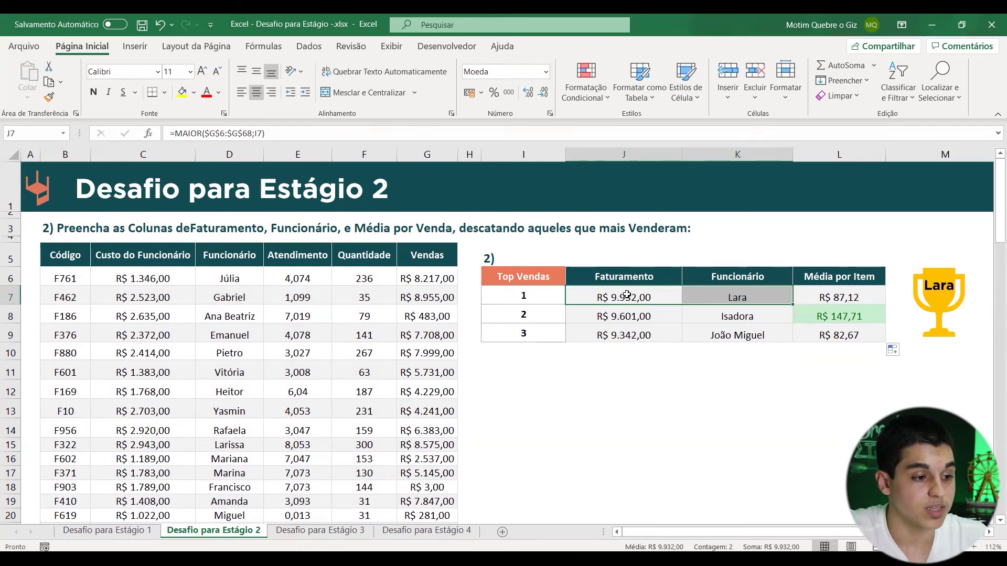
{"action": "left_click", "coordinate": [193, 93]}
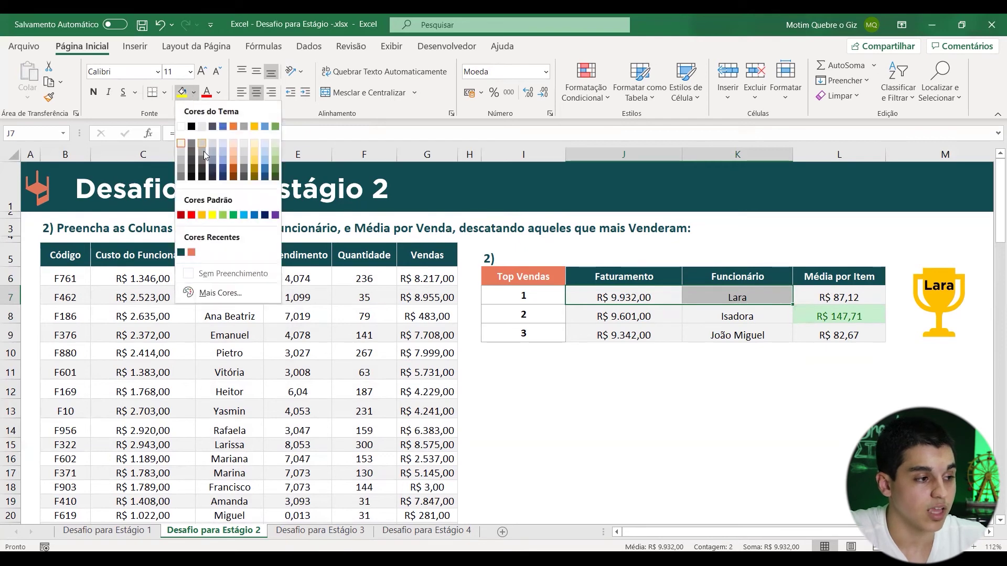
{"action": "left_click", "coordinate": [279, 126]}
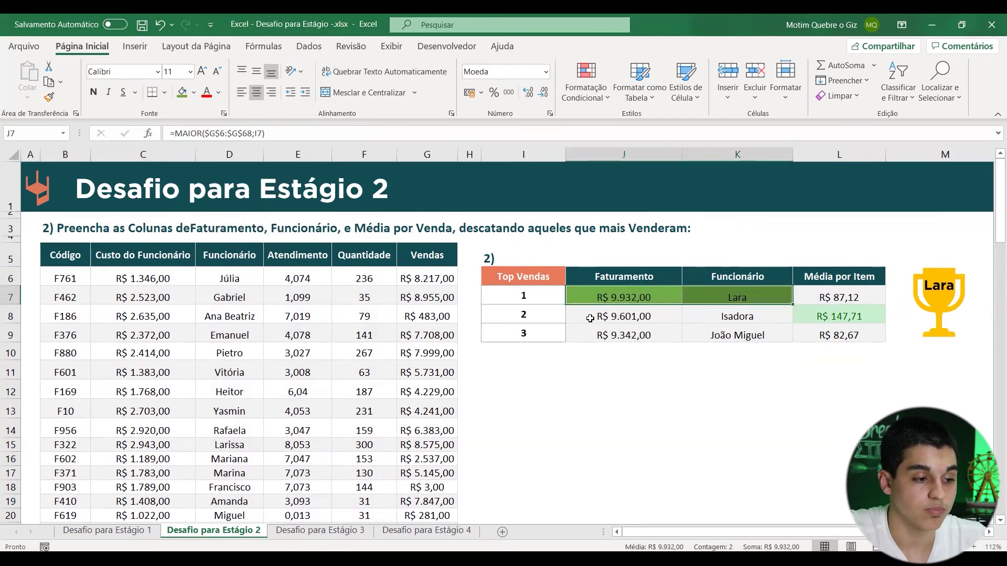
{"action": "left_click", "coordinate": [627, 363]}
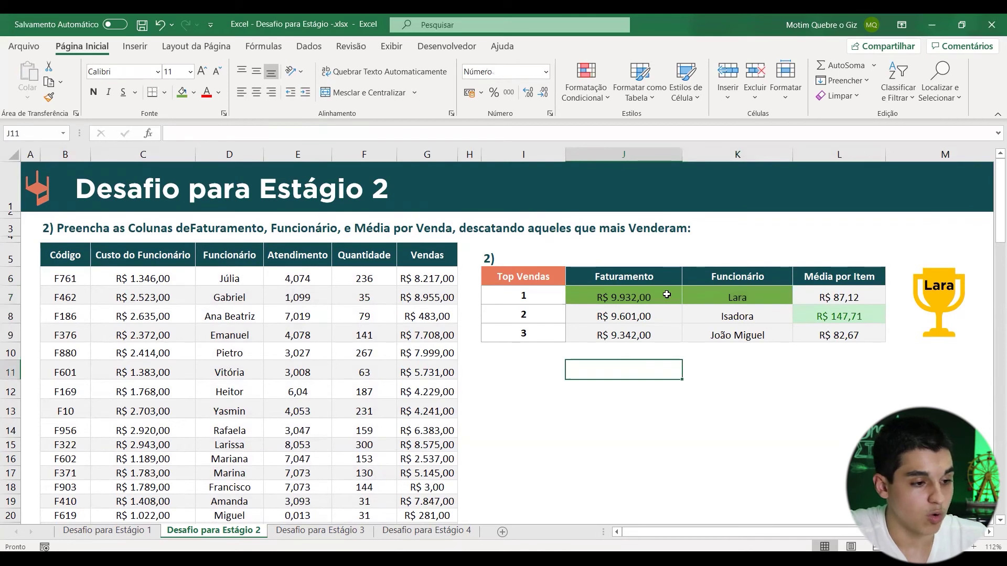
{"action": "key", "text": "ctrl+z"}
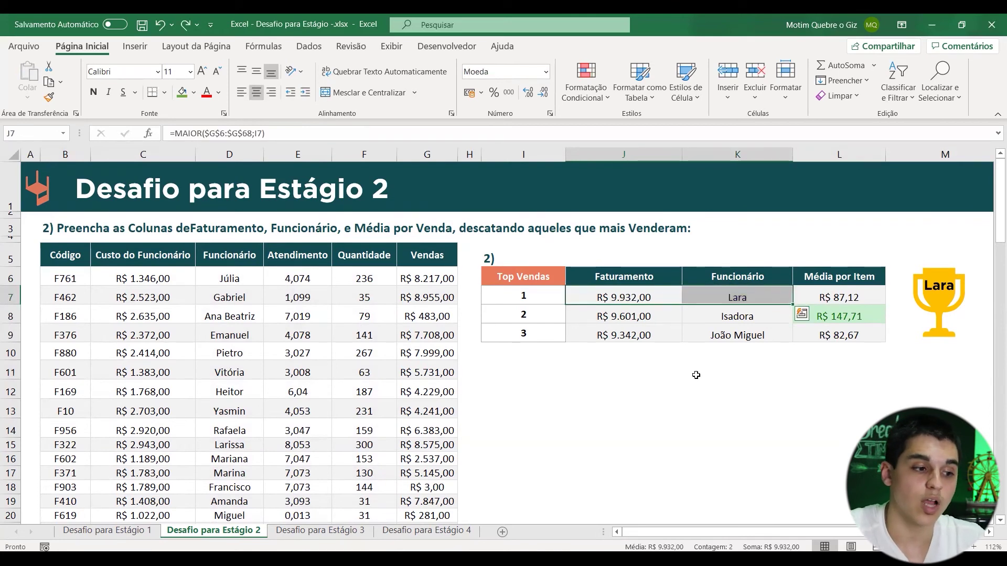
- Start a top-items (10 Primeiros Itens) conditional formatting rule on Faturamento cells J7:J9, limited to the top 1 value
{"action": "left_click", "coordinate": [658, 294]}
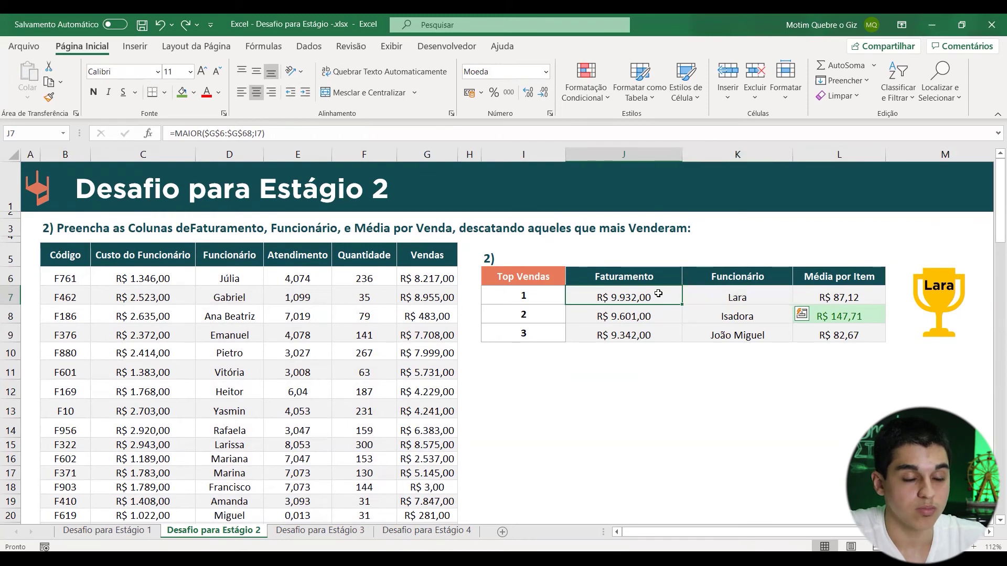
{"action": "left_click_drag", "start_coordinate": [658, 293], "coordinate": [639, 334]}
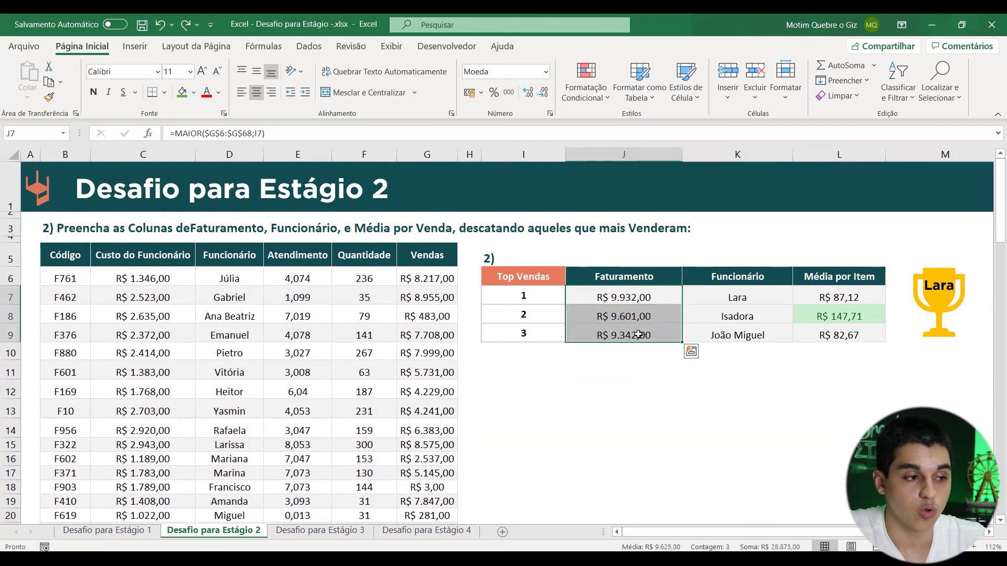
{"action": "left_click", "coordinate": [592, 94]}
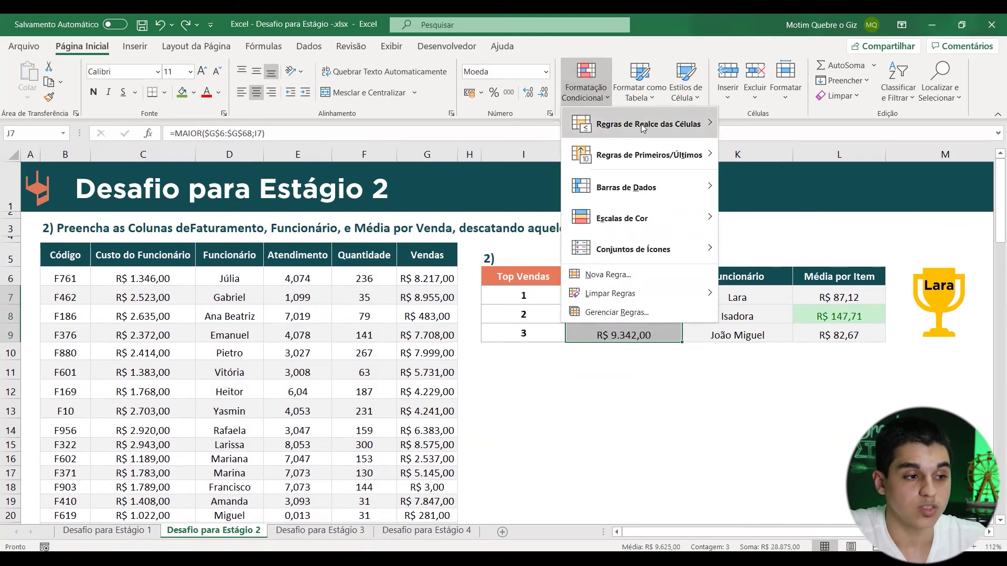
{"action": "mouse_move", "coordinate": [643, 128]}
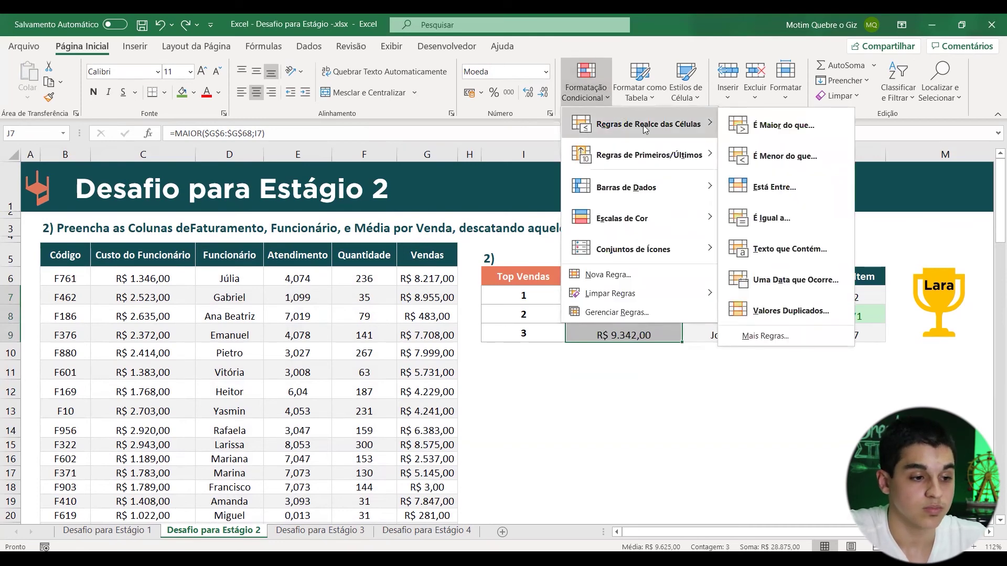
{"action": "mouse_move", "coordinate": [661, 156]}
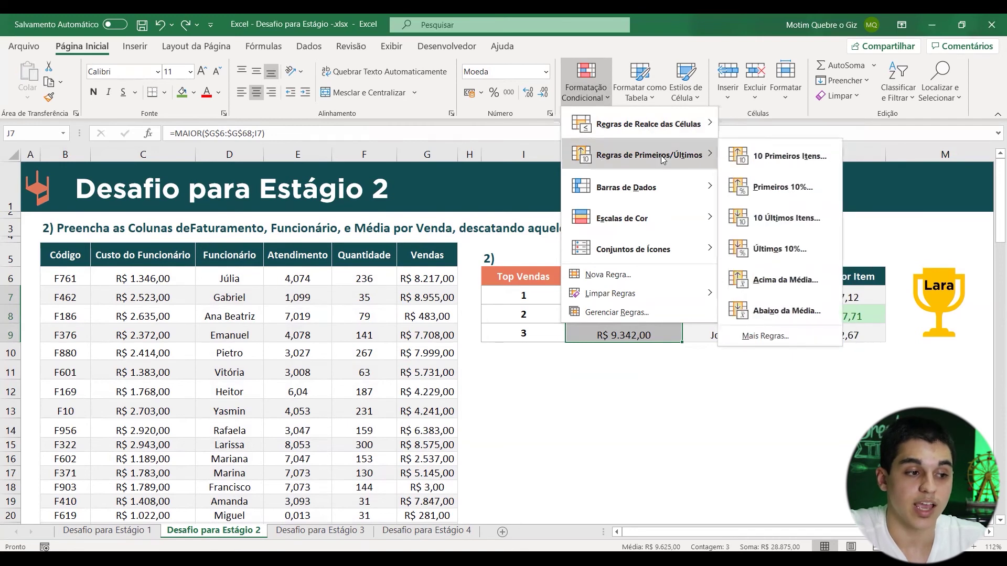
{"action": "left_click", "coordinate": [773, 157]}
{"action": "left_click_drag", "start_coordinate": [543, 261], "coordinate": [697, 382]}
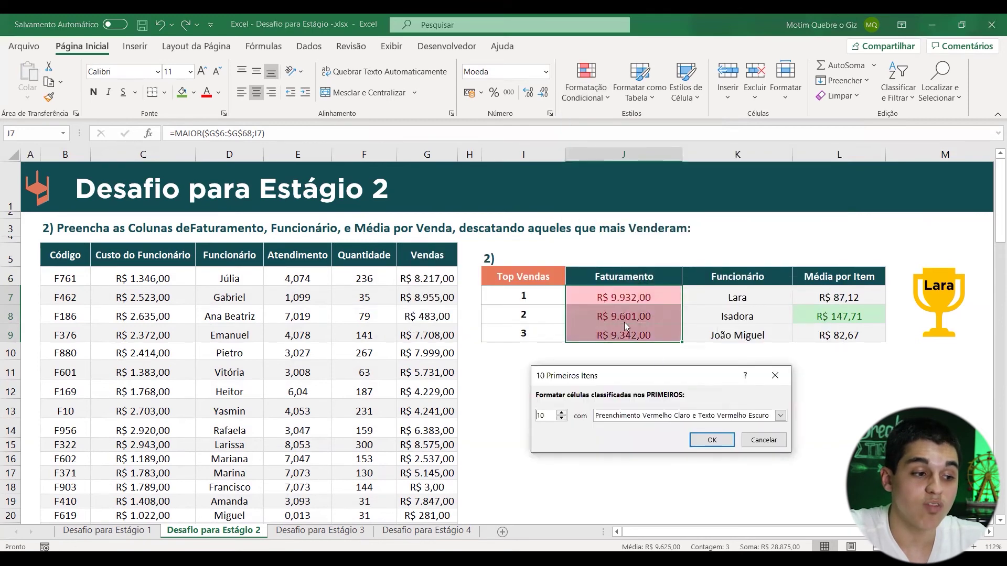
{"action": "left_click", "coordinate": [562, 413]}
{"action": "left_click", "coordinate": [561, 420]}
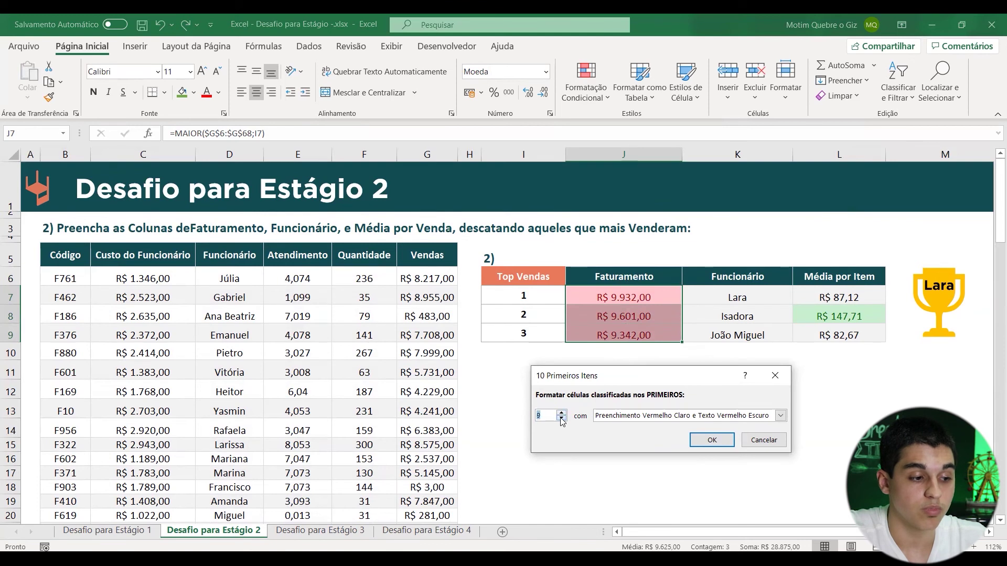
{"action": "left_click", "coordinate": [561, 420]}
{"action": "left_click", "coordinate": [562, 419]}
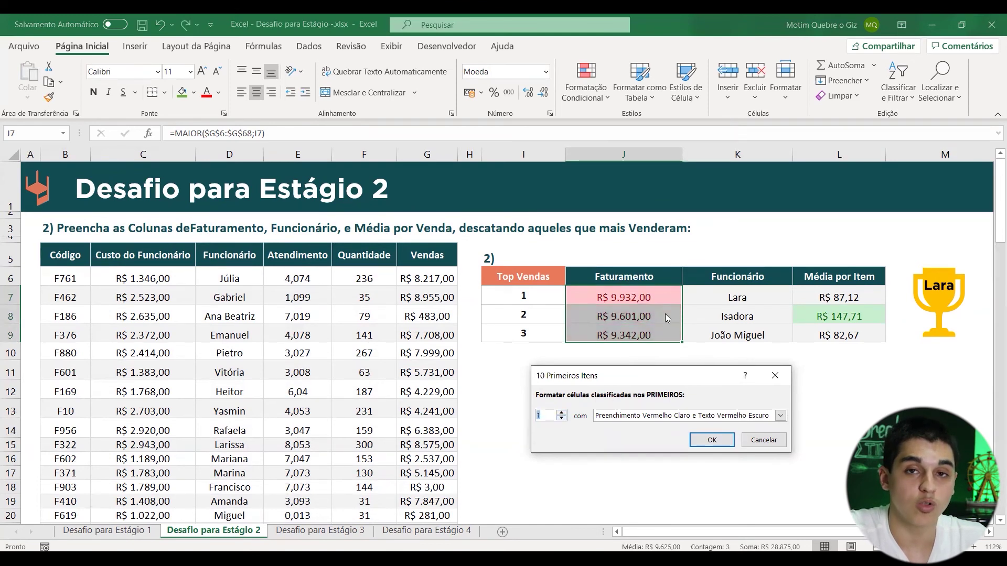
- Set the top-value rule's format to Preenchimento Verde e Texto Verde Escuro and apply it to the Faturamento cells
{"action": "left_click", "coordinate": [775, 418]}
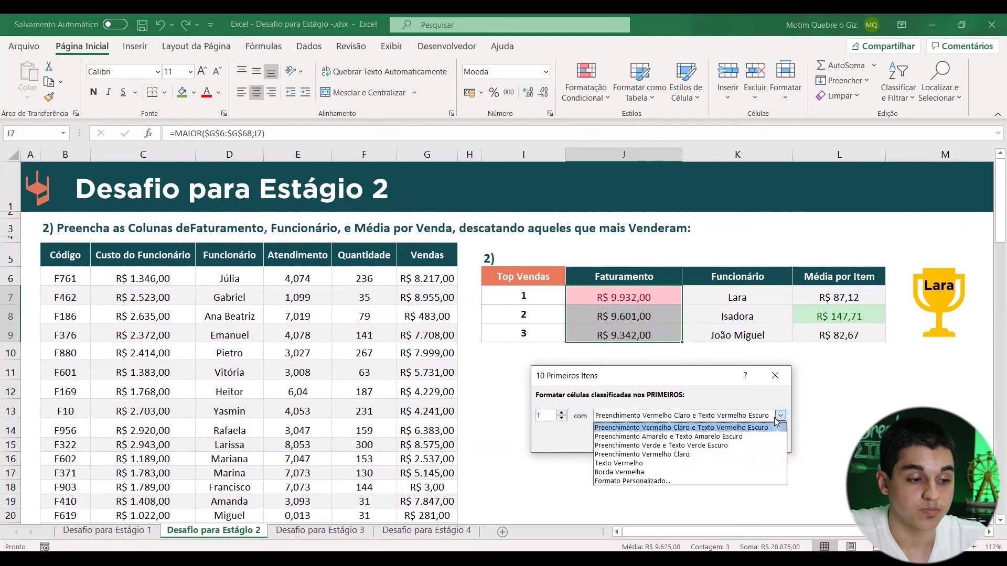
{"action": "left_click", "coordinate": [718, 447]}
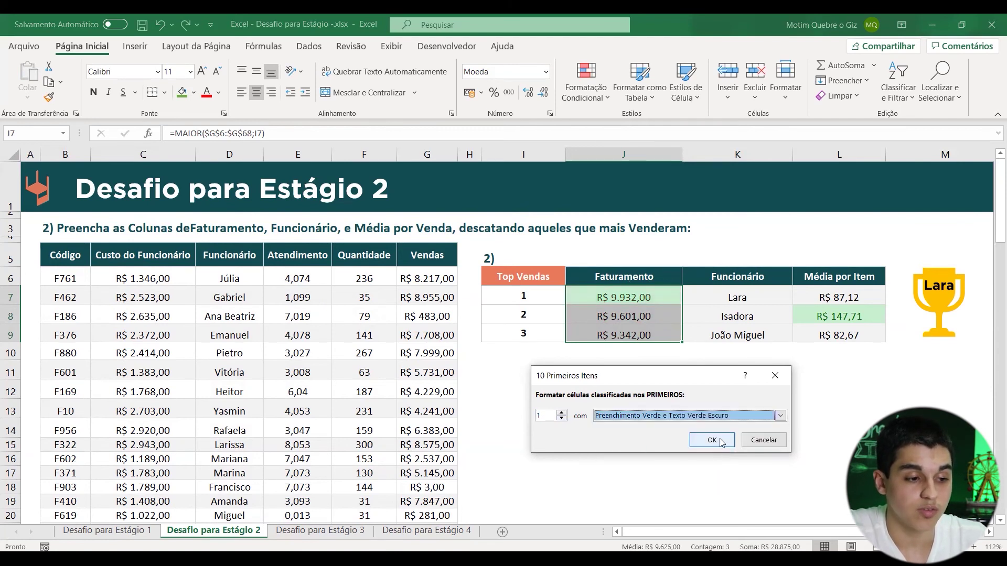
{"action": "left_click", "coordinate": [714, 441]}
{"action": "left_click", "coordinate": [733, 412]}
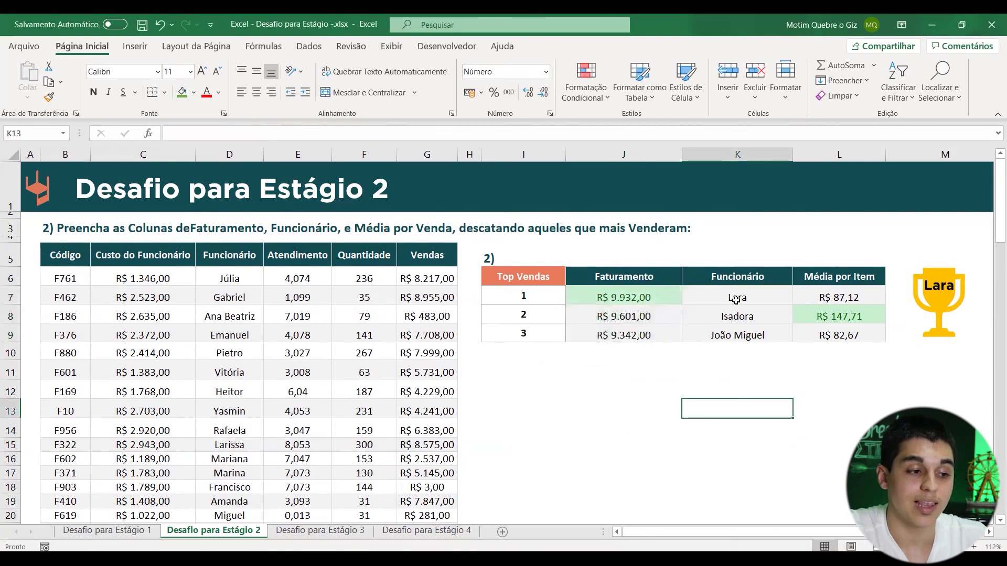
- Compare the employee with the highest Faturamento in row 7 with the employee with the highest Média por Item in row 8
{"action": "left_click_drag", "start_coordinate": [737, 298], "coordinate": [626, 297]}
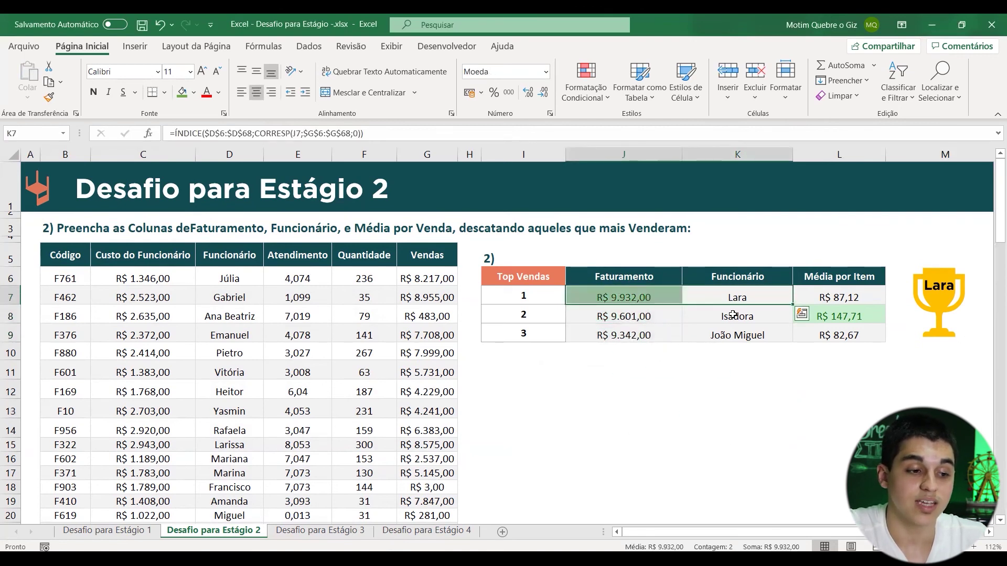
{"action": "left_click_drag", "start_coordinate": [732, 314], "coordinate": [852, 314]}
{"action": "left_click", "coordinate": [772, 407]}
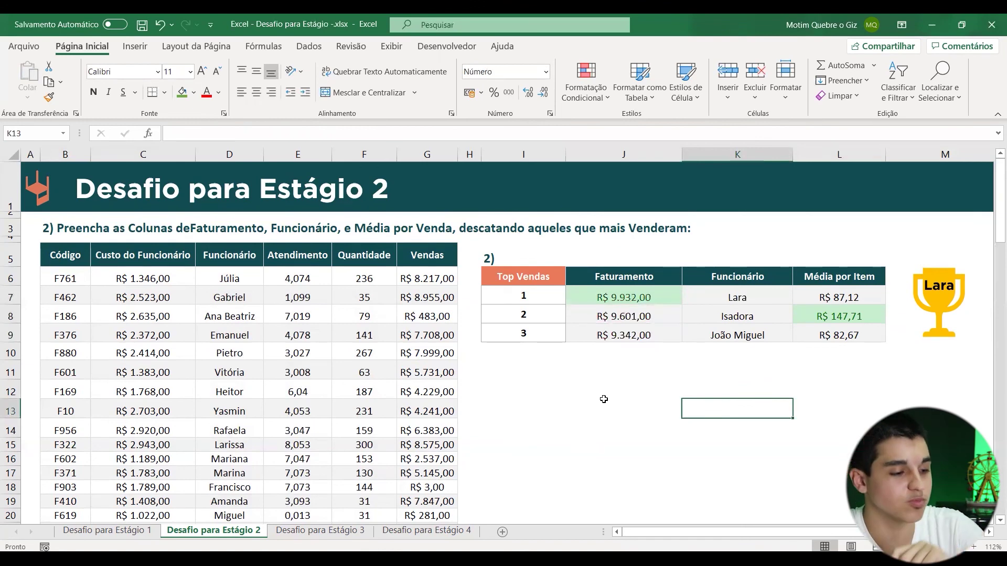
- Review the cost and revenue summary tables in the Desafio para Estágio 3 sheet, and open the Desafio para Estágio 4 sheet
{"action": "left_click", "coordinate": [317, 531]}
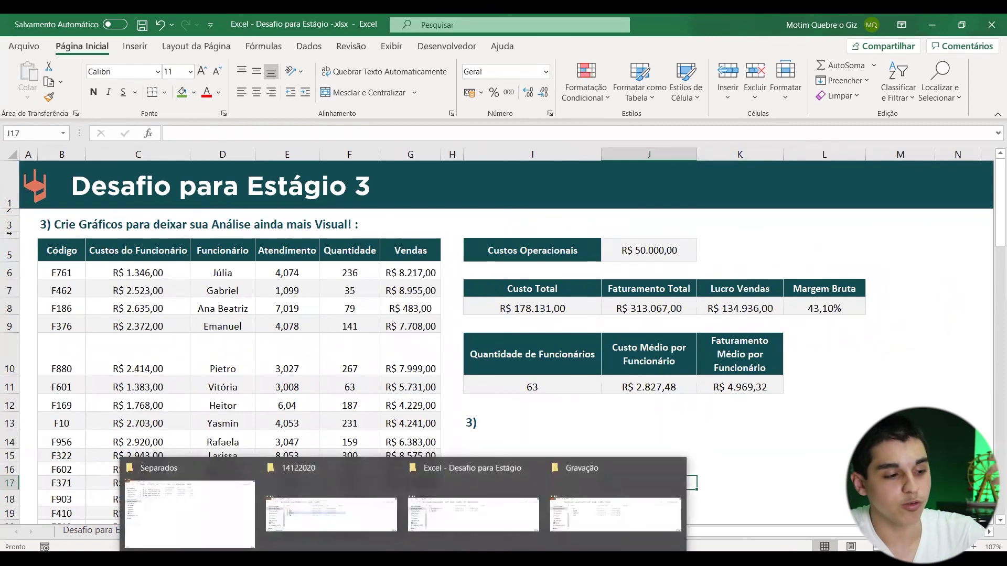
{"action": "left_click", "coordinate": [517, 437]}
{"action": "left_click_drag", "start_coordinate": [555, 286], "coordinate": [788, 372]}
{"action": "left_click", "coordinate": [749, 420]}
{"action": "left_click_drag", "start_coordinate": [540, 244], "coordinate": [820, 390]}
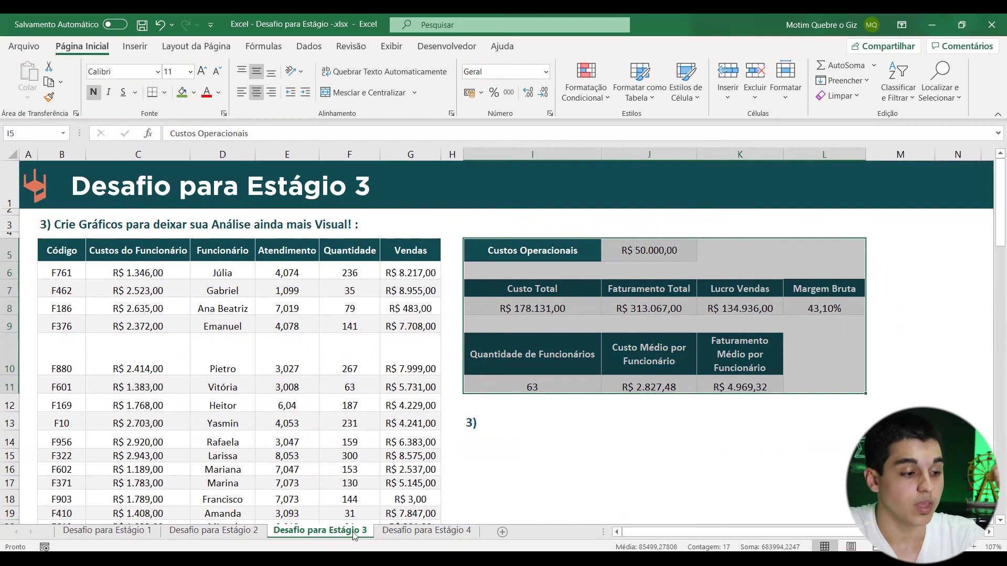
{"action": "left_click", "coordinate": [393, 532]}
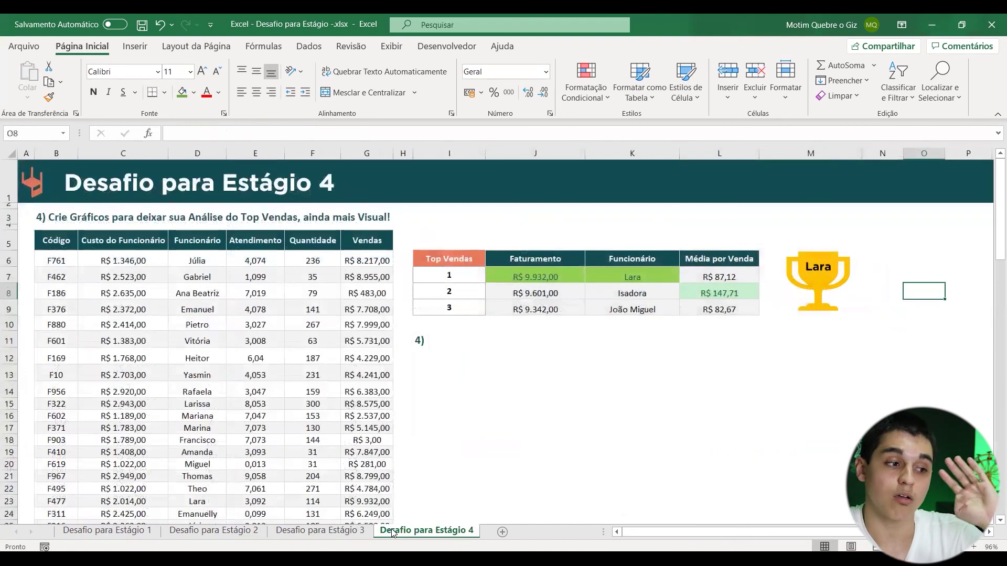
{"action": "left_click", "coordinate": [581, 428]}
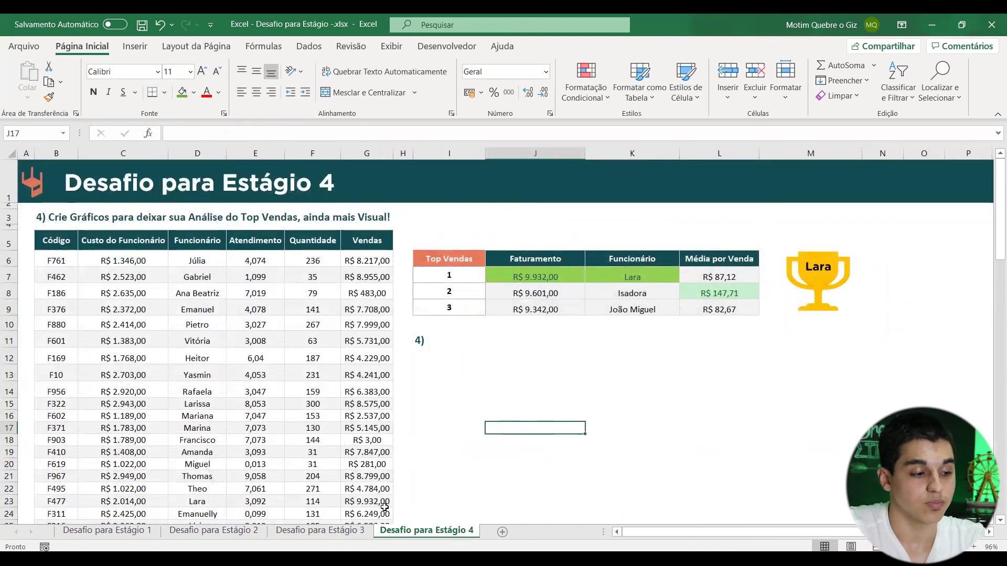